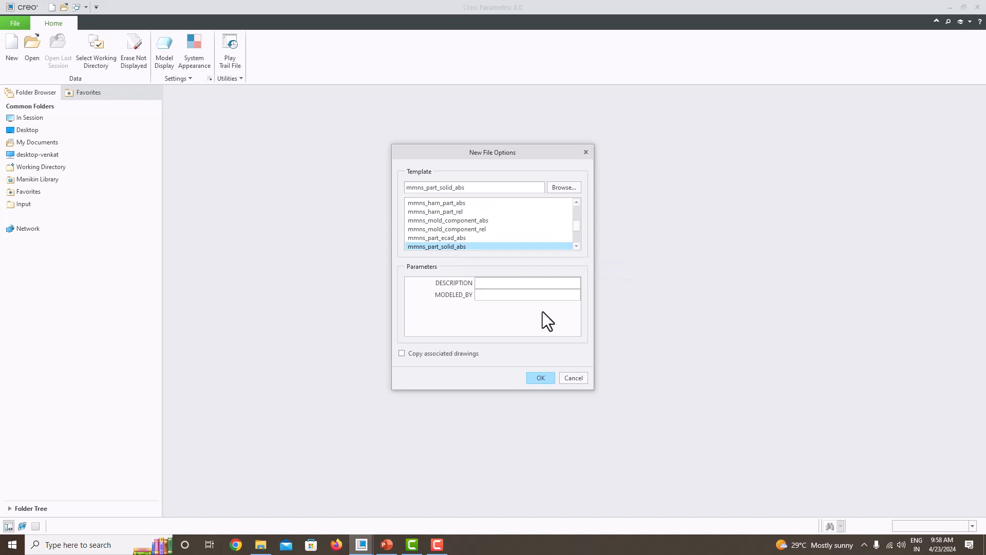
Step: Create the new part from the mmns_part_solid_abs template
click(539, 380)
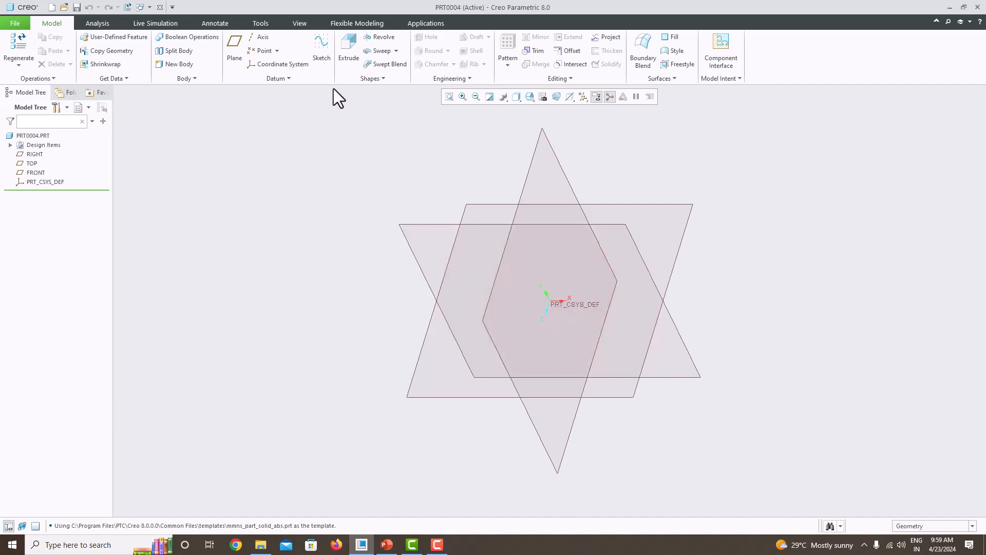
Step: Sketch a circle centred on the origin on the RIGHT datum plane and finish the sketch
click(320, 51)
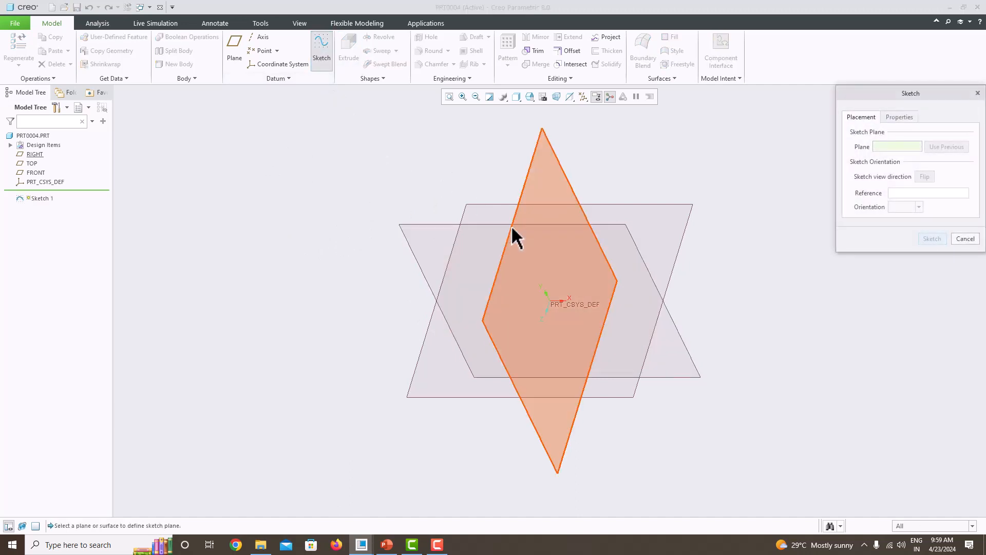
click(510, 226)
click(936, 238)
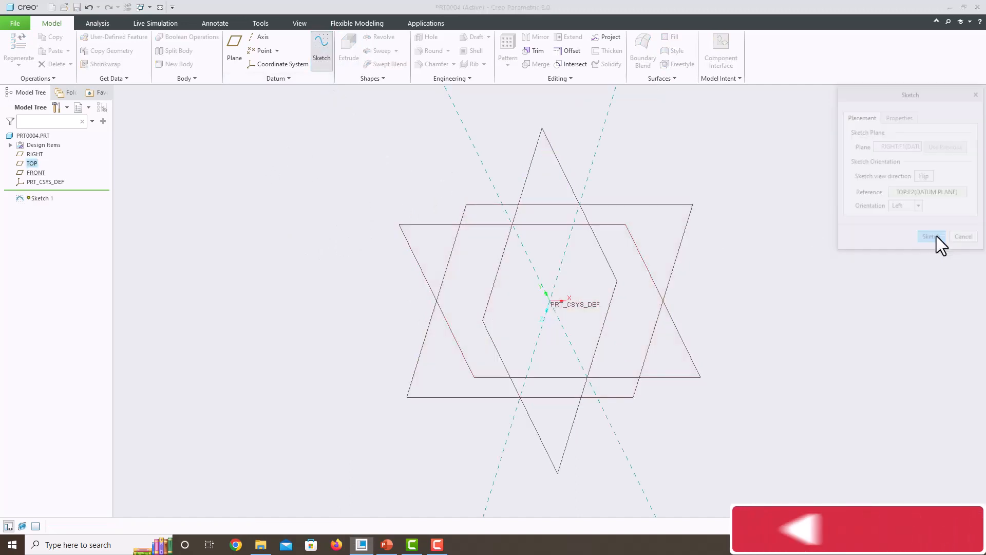
click(566, 98)
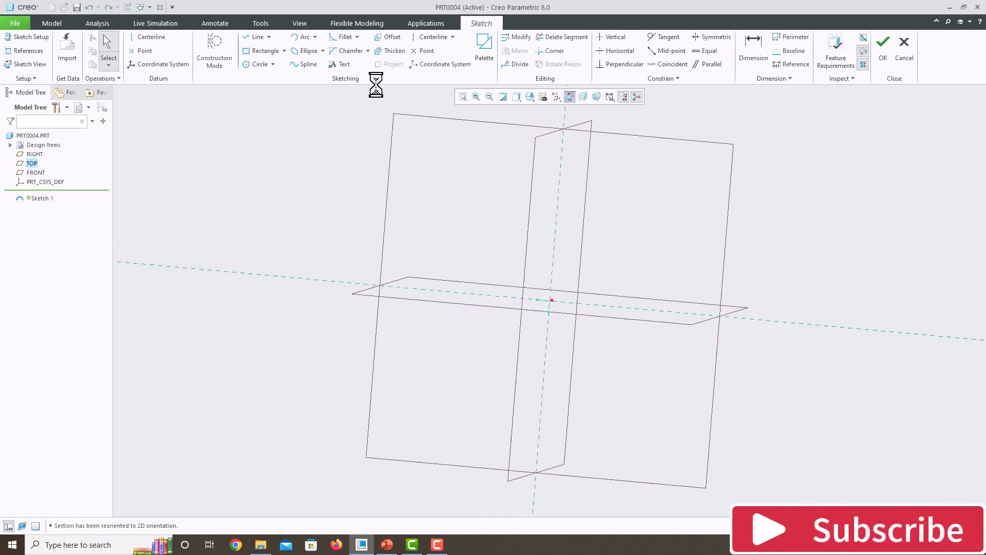
click(259, 65)
click(549, 300)
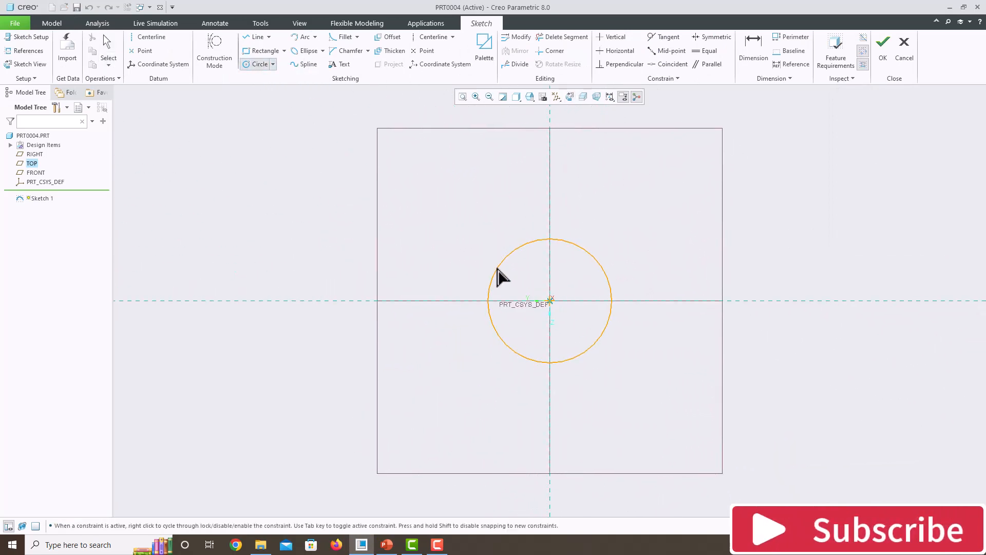
click(494, 272)
middle_click(472, 237)
click(882, 51)
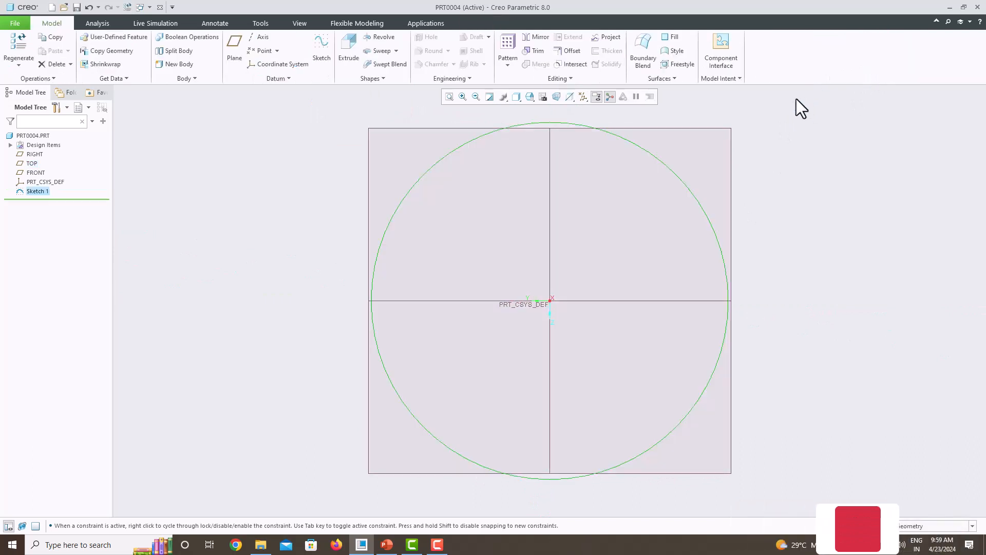
Step: Extrude the circle as a solid, look through the depth options and stretch the depth to about 526 mm
middle_drag(796, 98, 747, 192)
scroll(599, 275, down, 5)
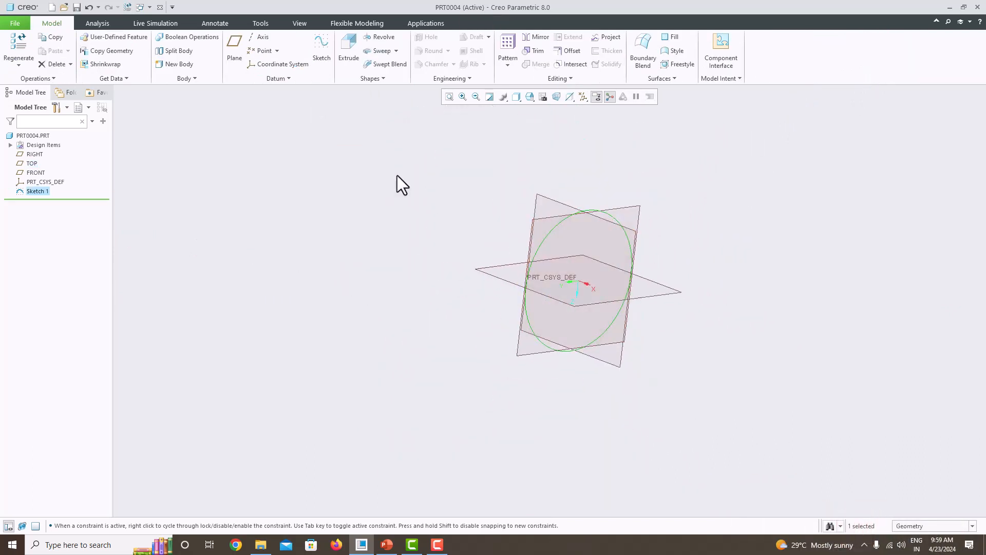
click(340, 40)
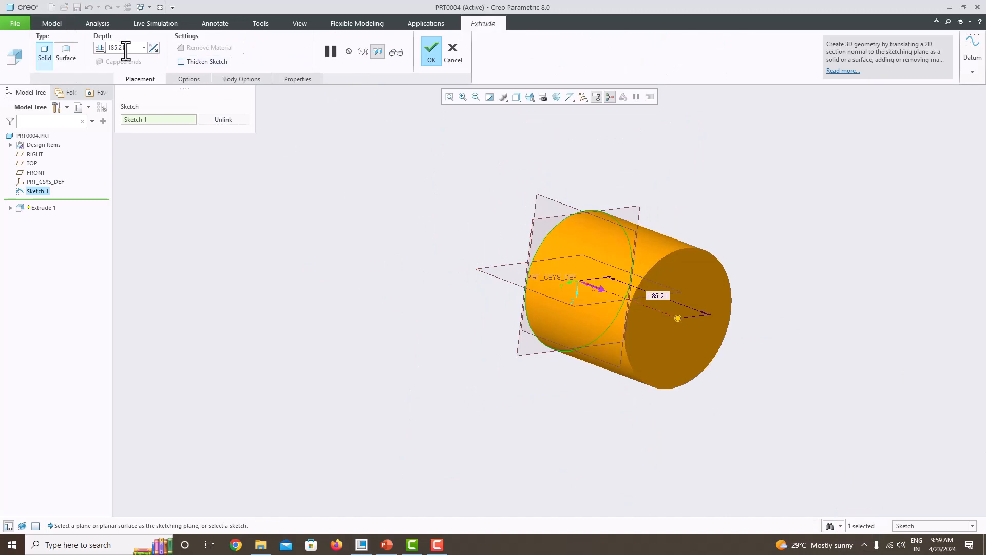
click(98, 49)
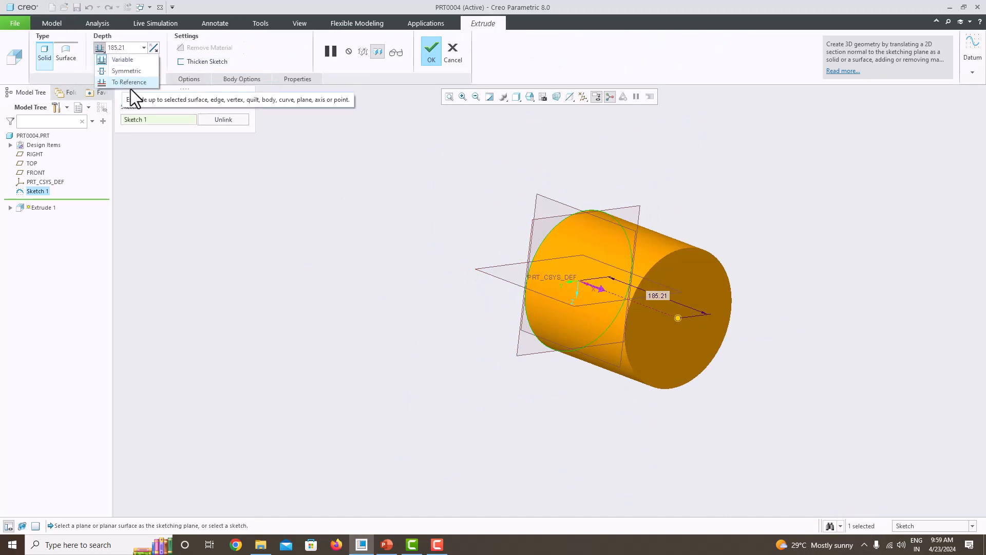
middle_drag(517, 248, 667, 296)
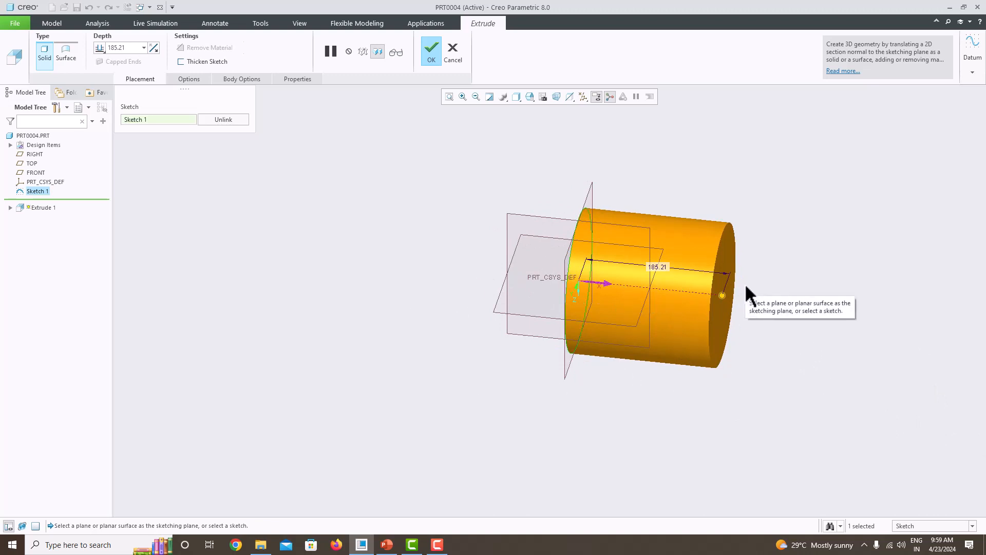
click(138, 46)
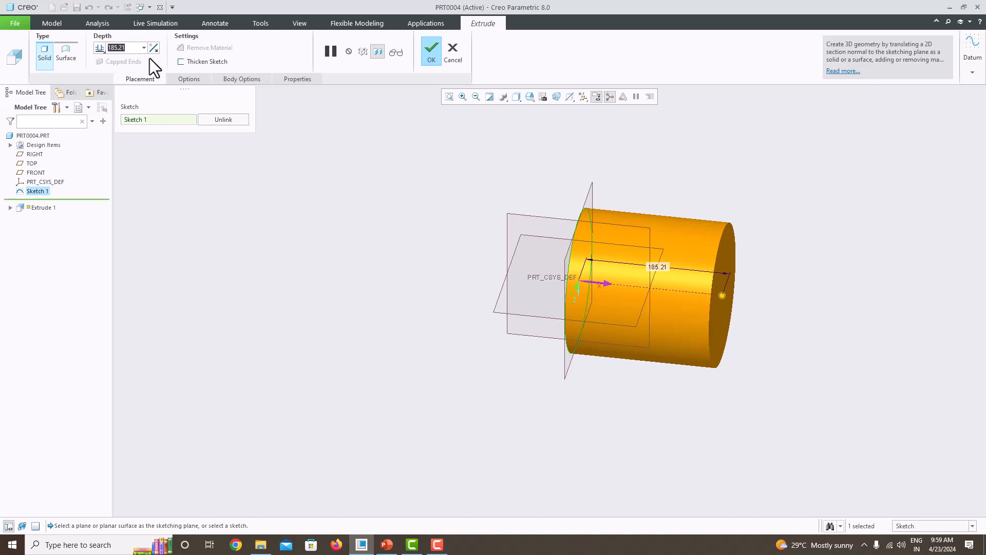
drag(719, 294, 982, 321)
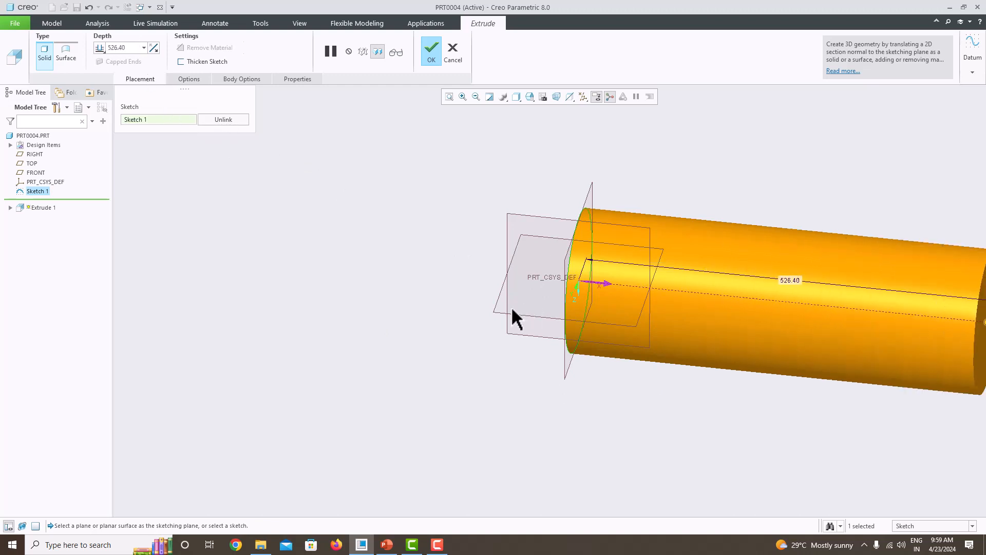
Step: Make the extrusion depth symmetric about the sketch plane and stretch it to about 3175 mm
scroll(511, 306, up, 5)
click(103, 50)
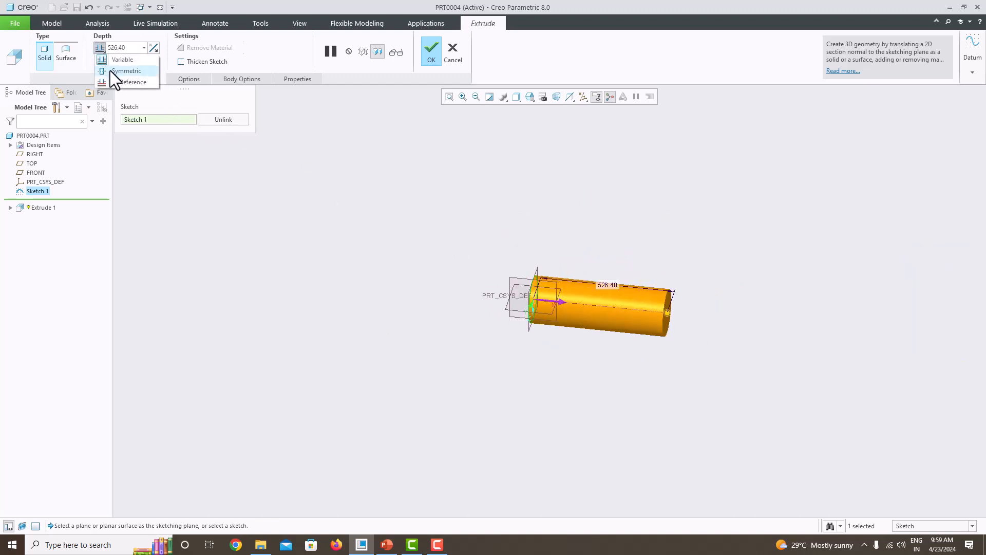
click(110, 70)
drag(599, 309, 939, 345)
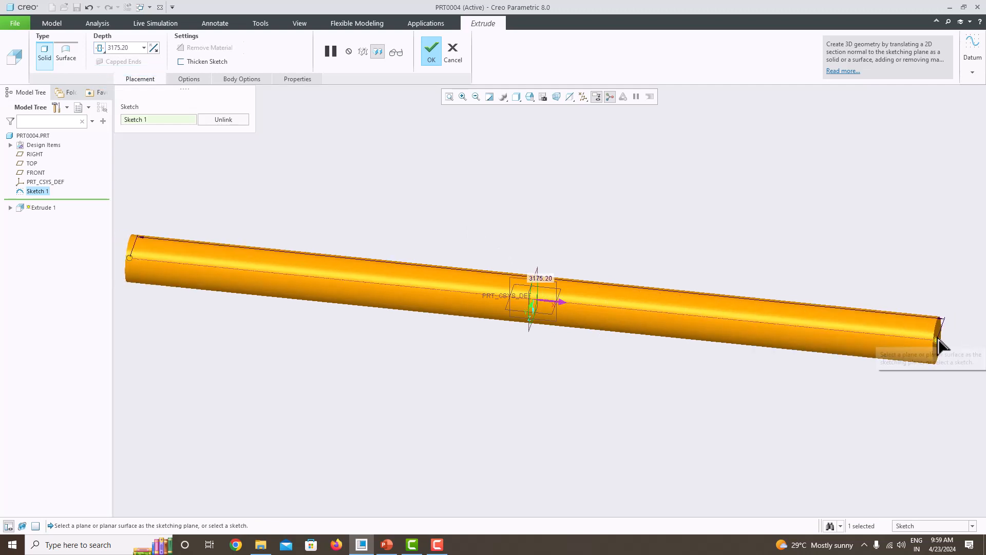
Step: Switch to PowerPoint to view the curved path and circular profile on the Sweep feature slide, and return to Creo
click(386, 543)
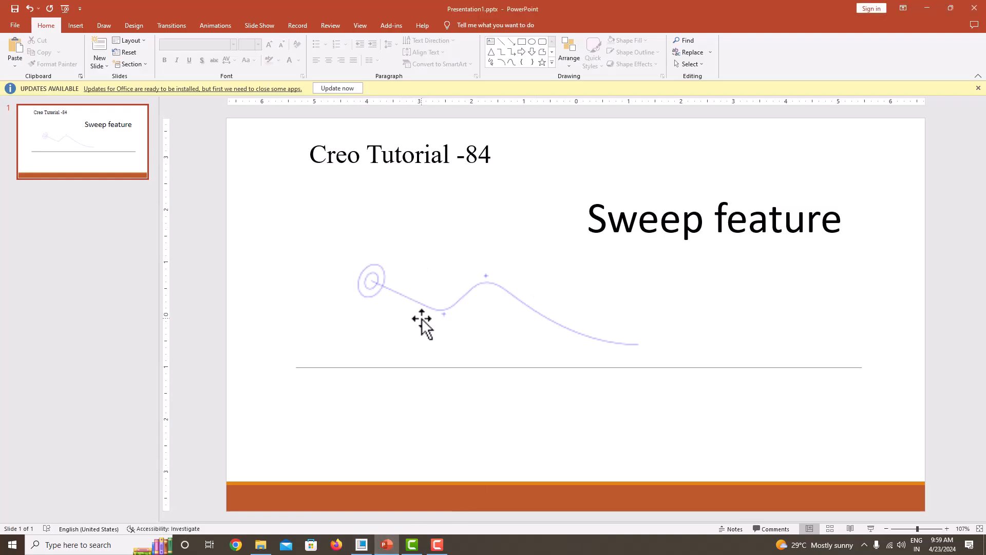
click(386, 543)
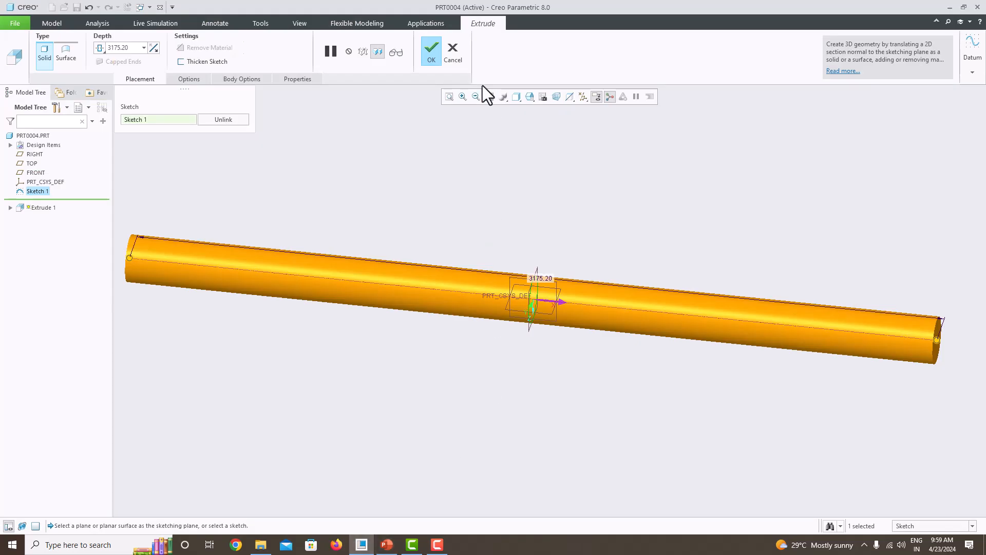
Step: Cancel the extrusion and delete the circle sketch from the part
click(452, 56)
click(479, 292)
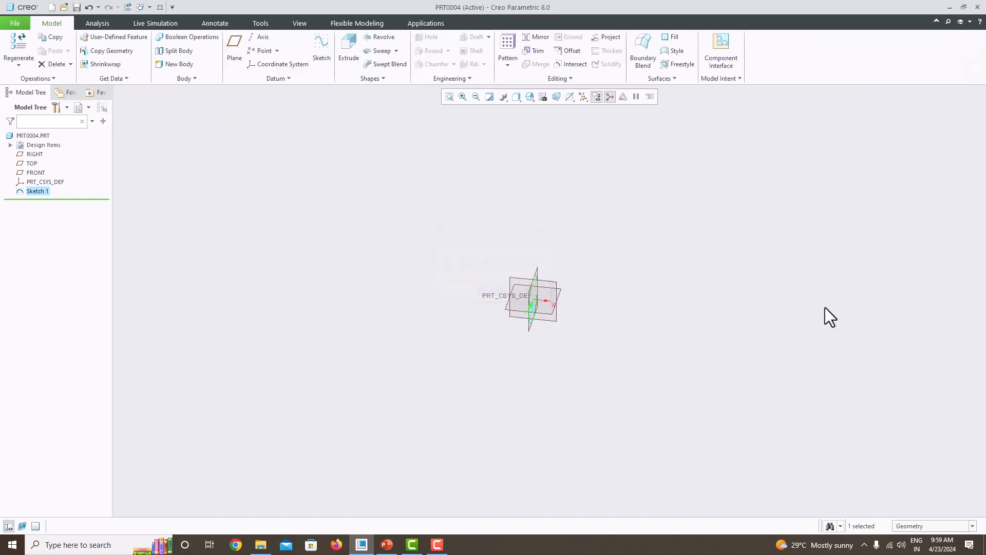
right_click(40, 195)
click(66, 224)
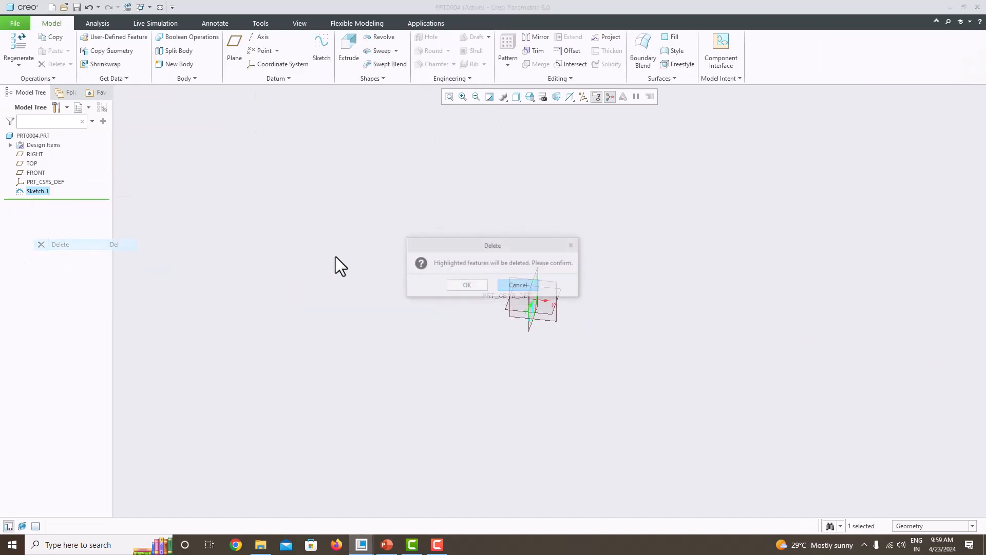
click(471, 284)
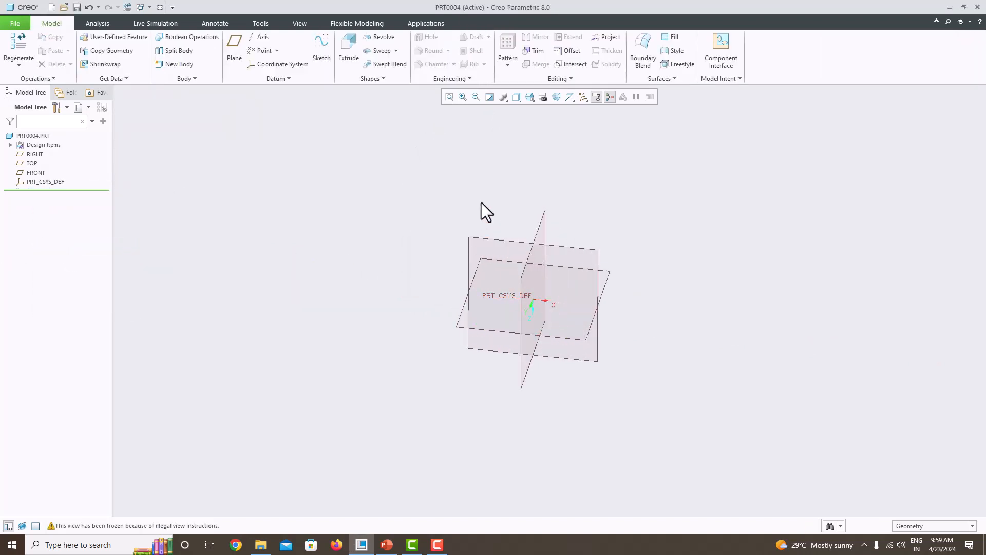
Step: Start a sketch on the TOP datum plane with RIGHT as the orientation reference, and face the view to the sketch plane
scroll(419, 204, up, 3)
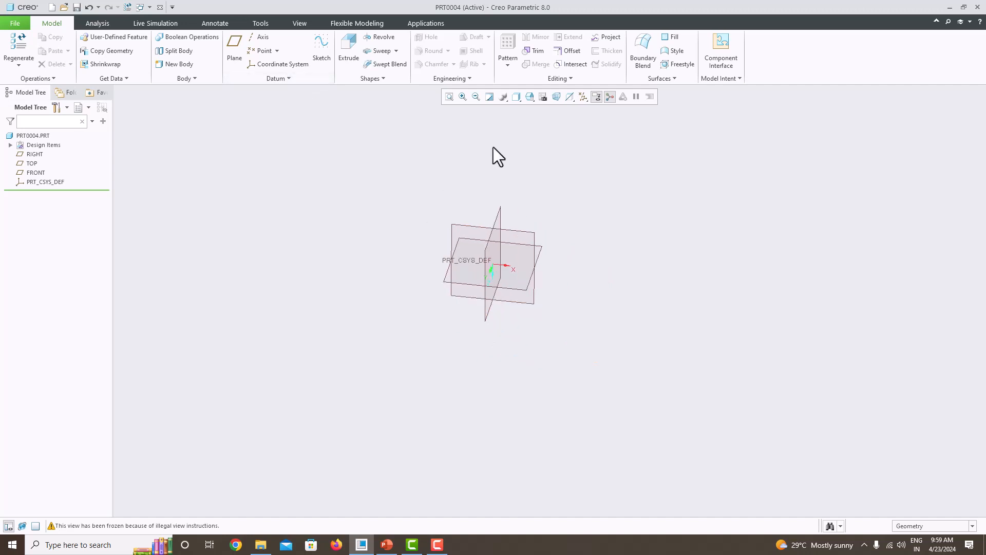
scroll(490, 254, down, 5)
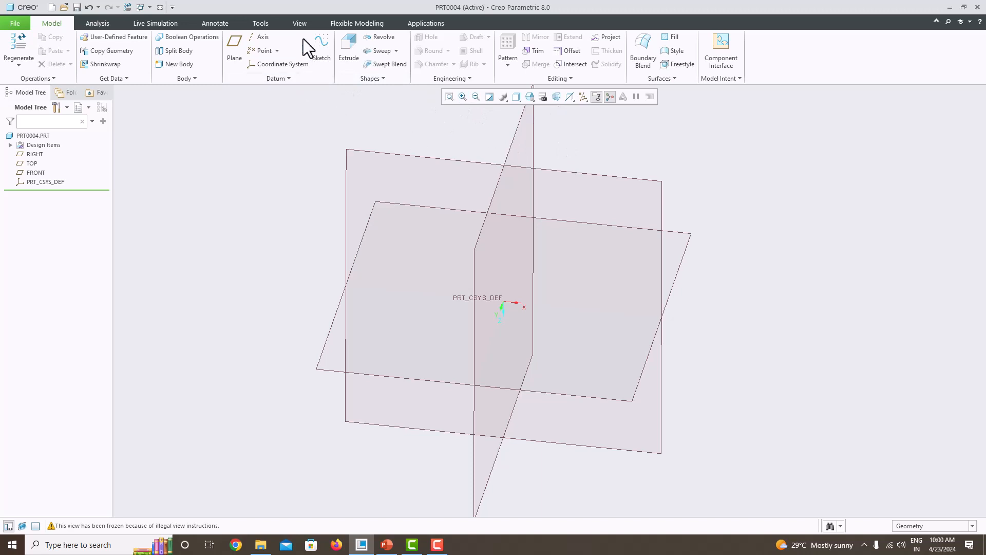
click(318, 46)
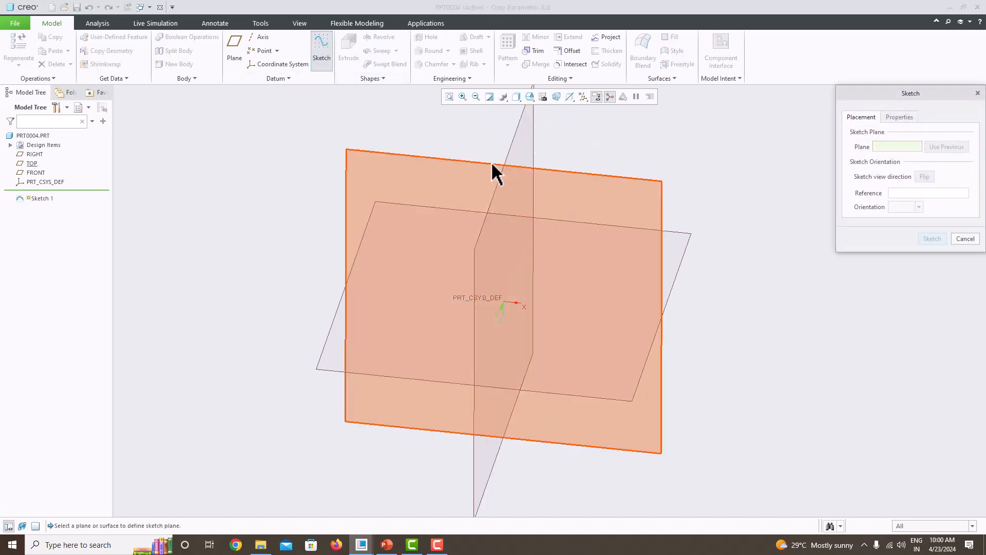
click(517, 164)
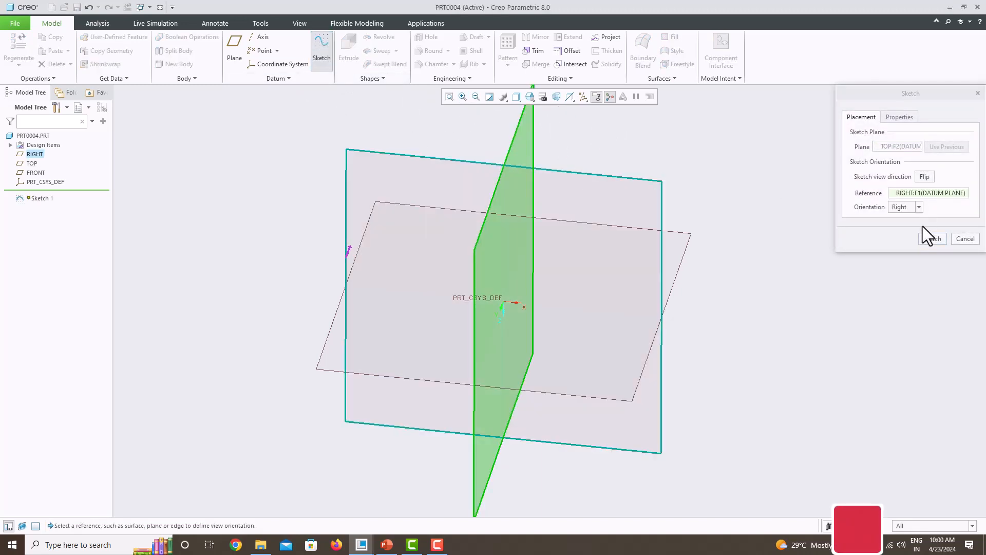
click(927, 240)
click(569, 97)
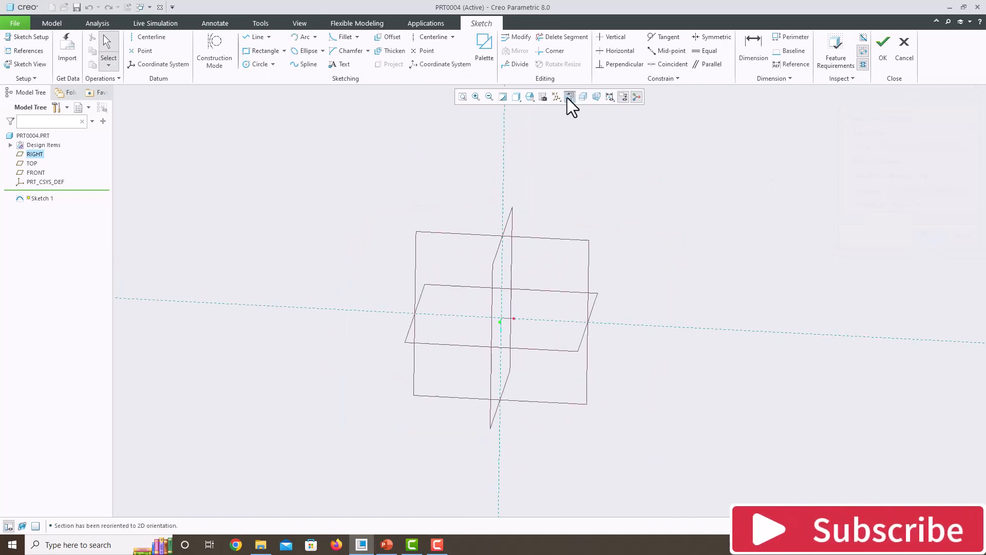
Step: Sketch a horizontal line about 418 mm long from the origin in the positive X direction
click(255, 38)
click(549, 301)
click(833, 300)
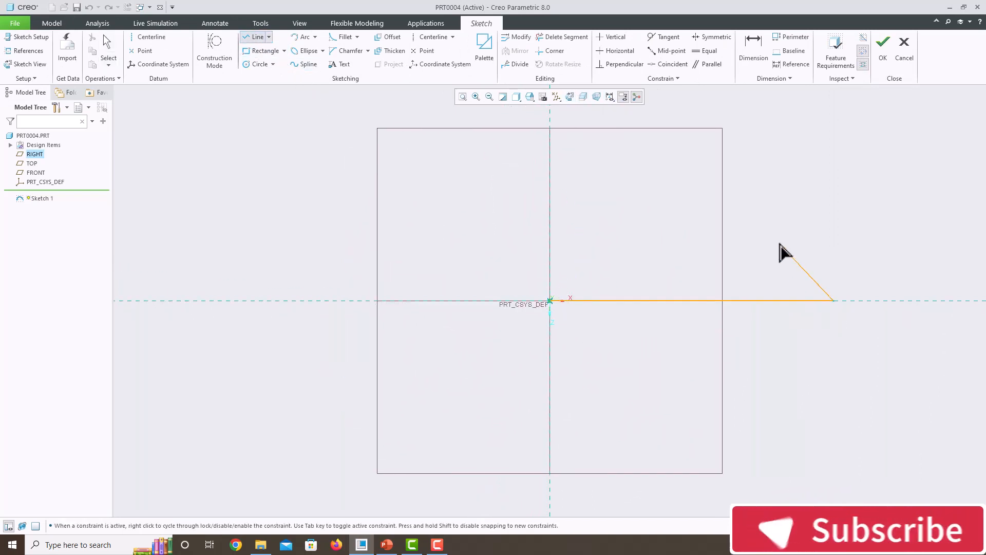
middle_click(780, 244)
middle_click(672, 271)
Step: Sketch an arc of about 274 mm radius tangent to the horizontal line's free end, curving up about 259 mm
scroll(660, 272, up, 5)
scroll(729, 271, down, 4)
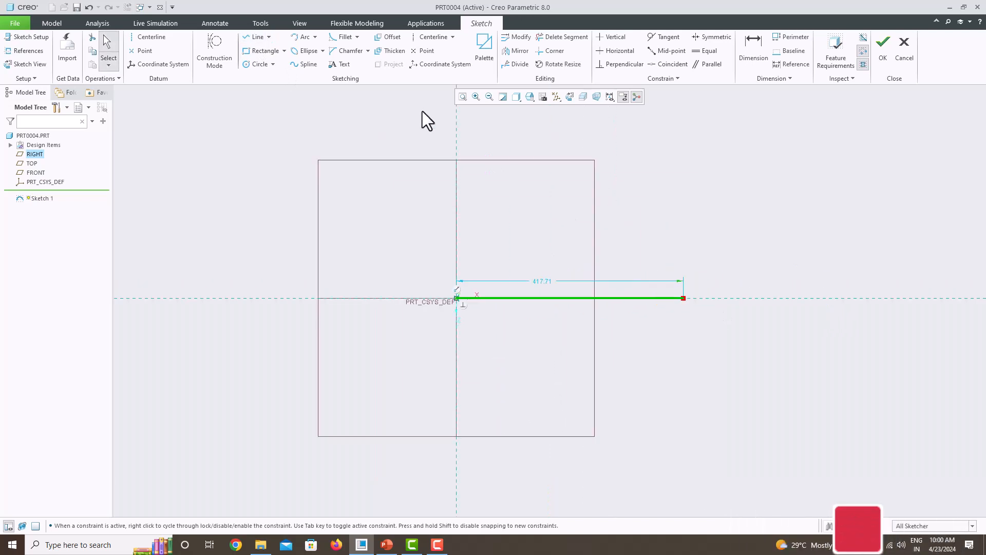
click(314, 38)
click(319, 50)
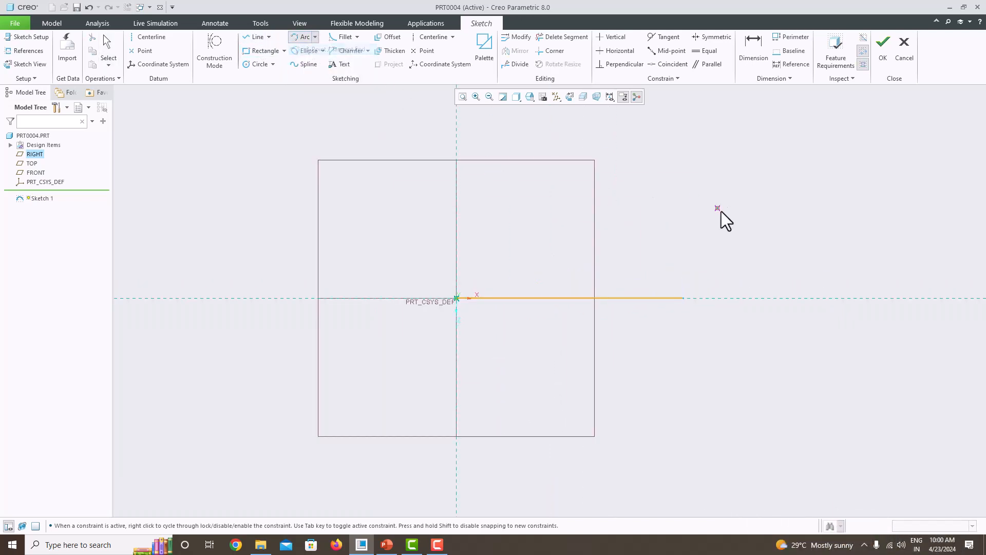
click(683, 297)
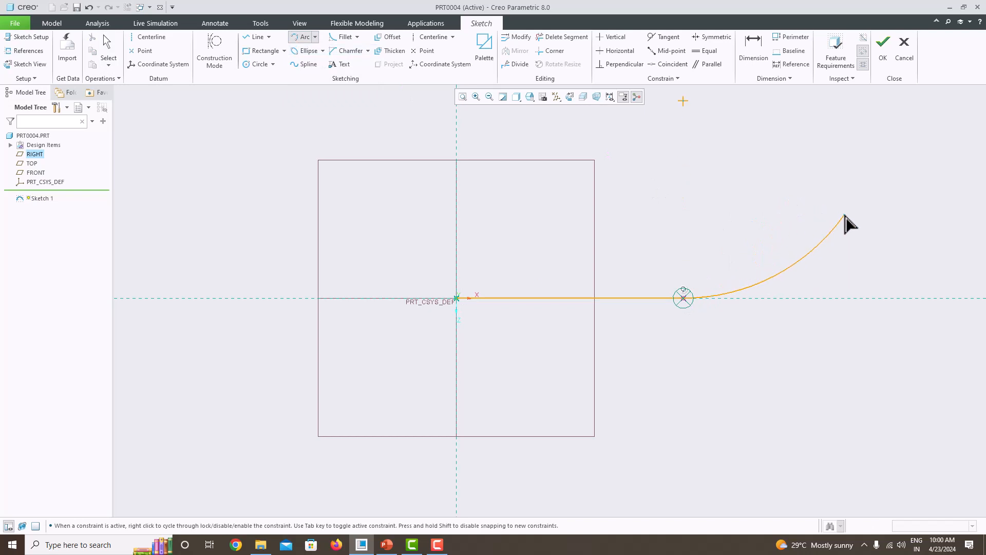
click(831, 158)
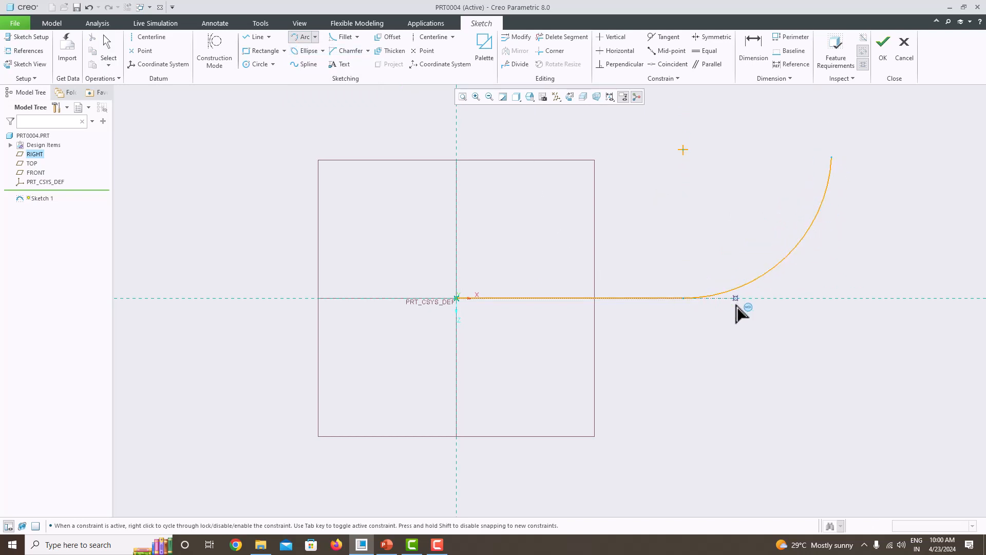
scroll(739, 308, down, 3)
middle_click(871, 247)
scroll(834, 221, up, 3)
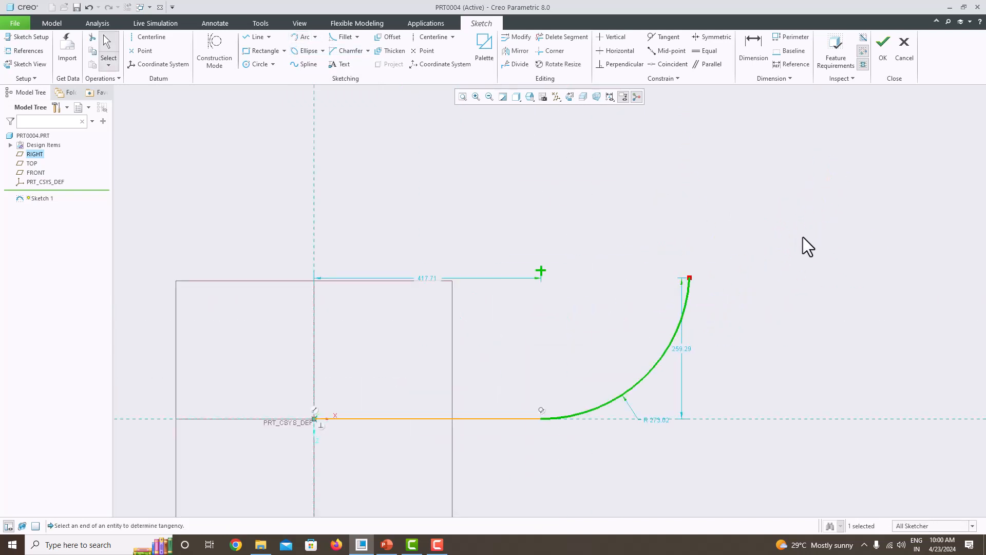
Step: Sketch a nearly vertical line tangent to the arc's free end, reaching about 550 mm above the horizontal reference
click(256, 38)
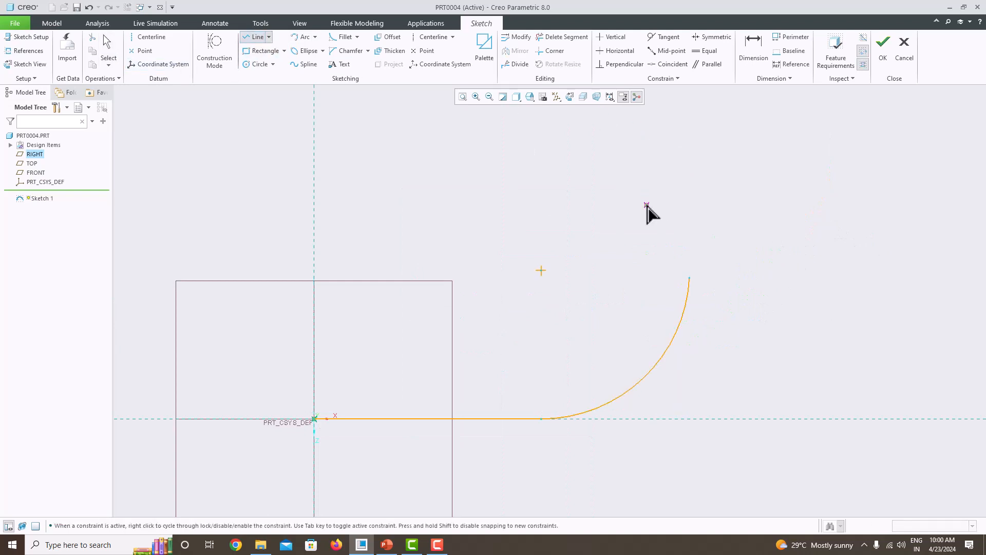
click(689, 277)
click(698, 122)
middle_click(718, 187)
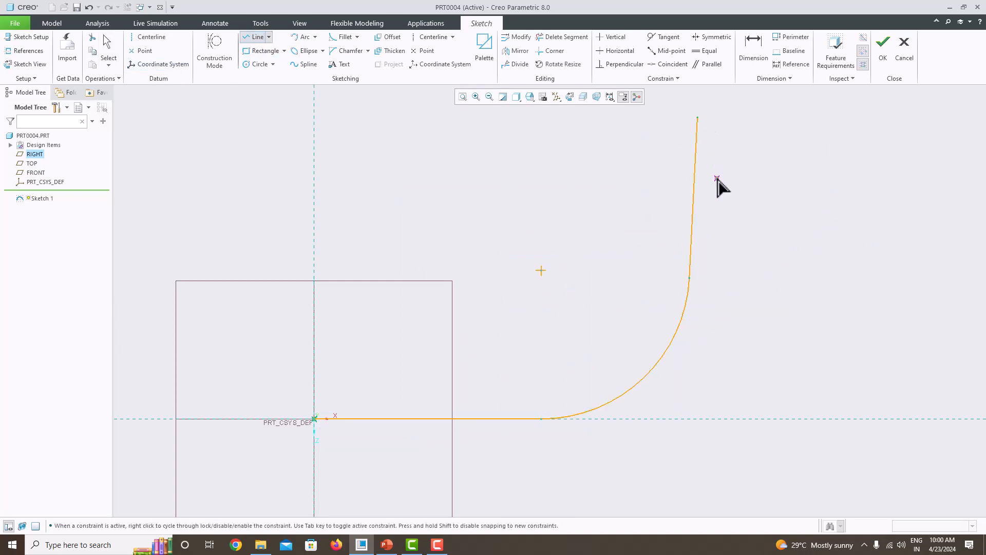
scroll(729, 216, down, 3)
scroll(741, 206, down, 4)
scroll(754, 191, up, 4)
middle_click(752, 204)
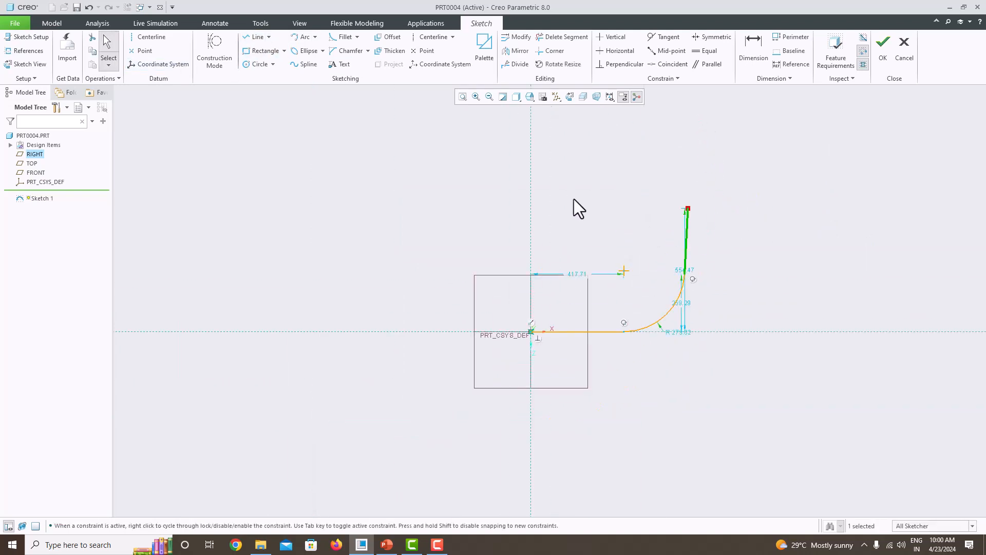
Step: Sketch an arc of about 437 mm radius tangent to the upright line's free end, ending about 929 mm above the horizontal reference
click(304, 38)
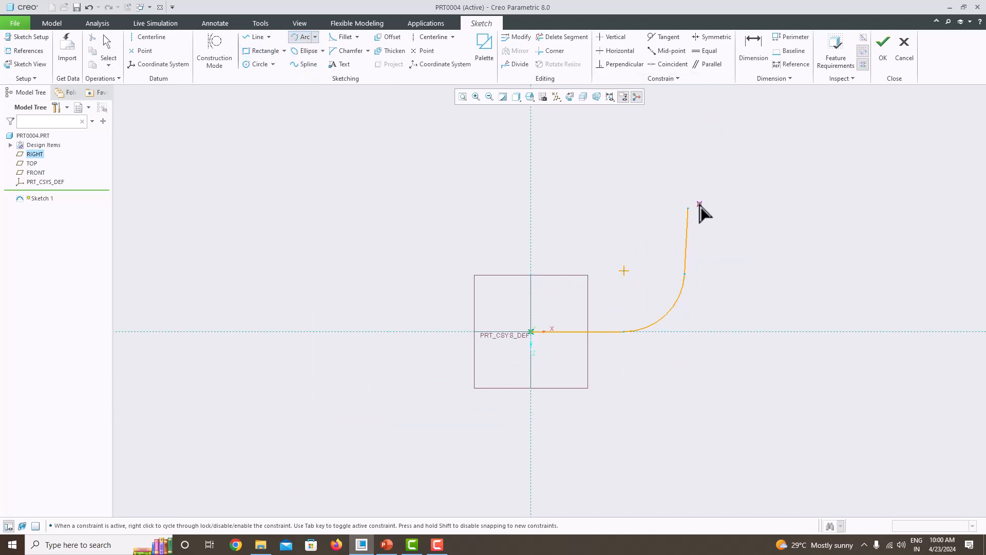
click(689, 209)
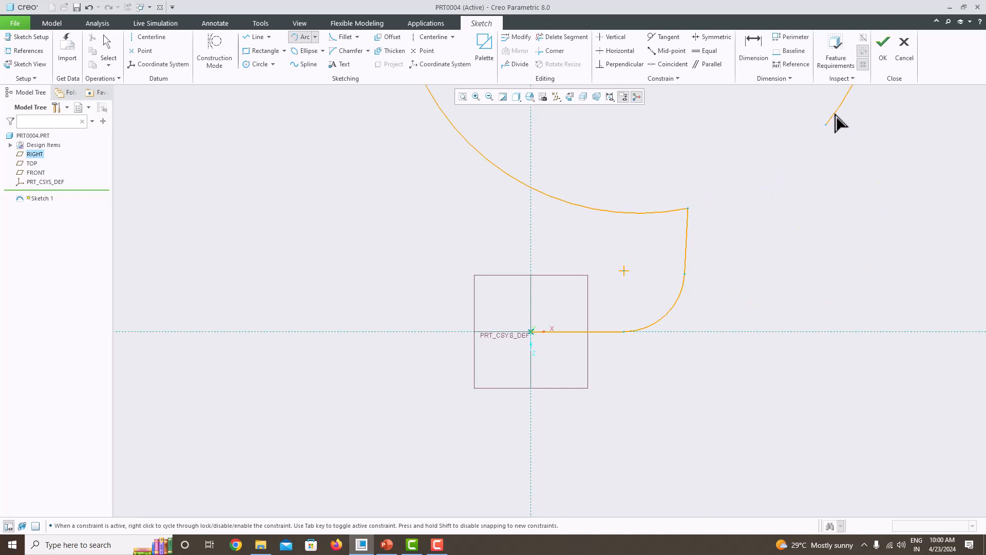
click(823, 135)
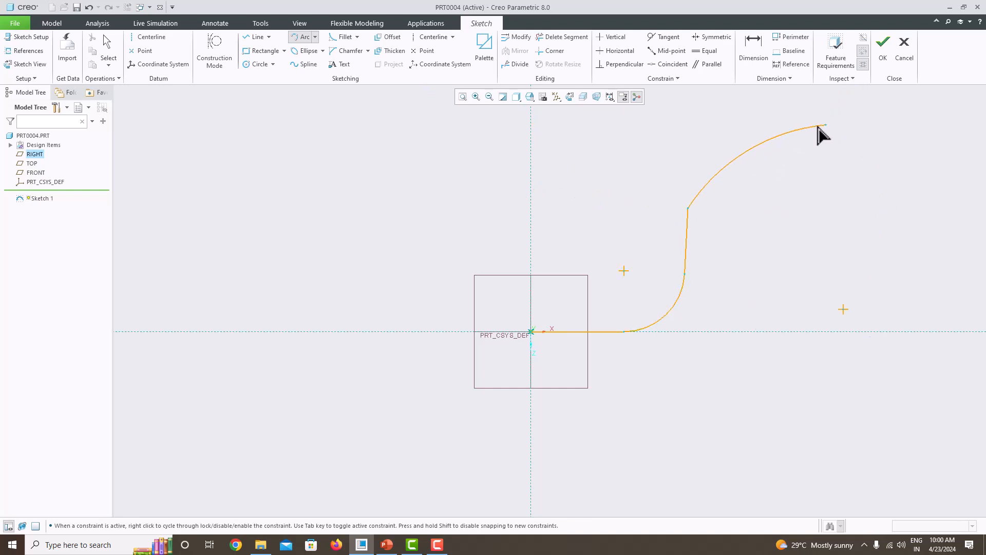
click(816, 128)
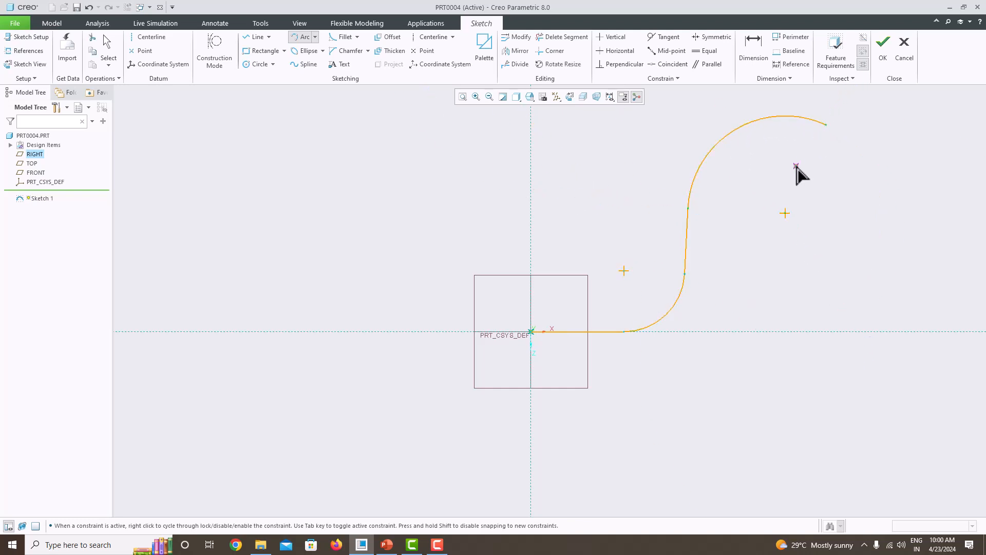
middle_click(757, 220)
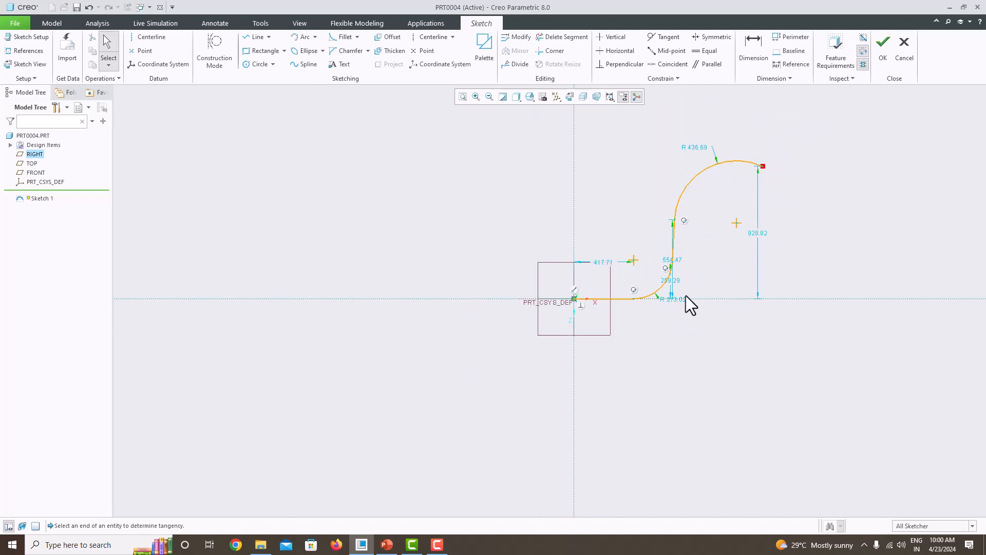
Step: Review the connected path in a tilted view and finish the sketch on the TOP plane
scroll(609, 311, up, 2)
scroll(648, 303, down, 3)
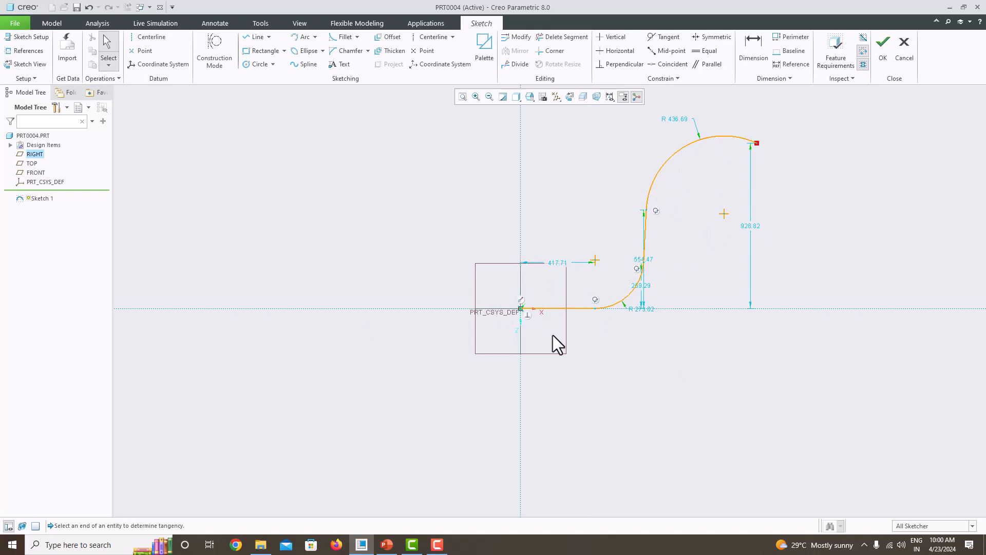
middle_drag(553, 272, 583, 286)
scroll(527, 319, up, 2)
scroll(526, 315, down, 4)
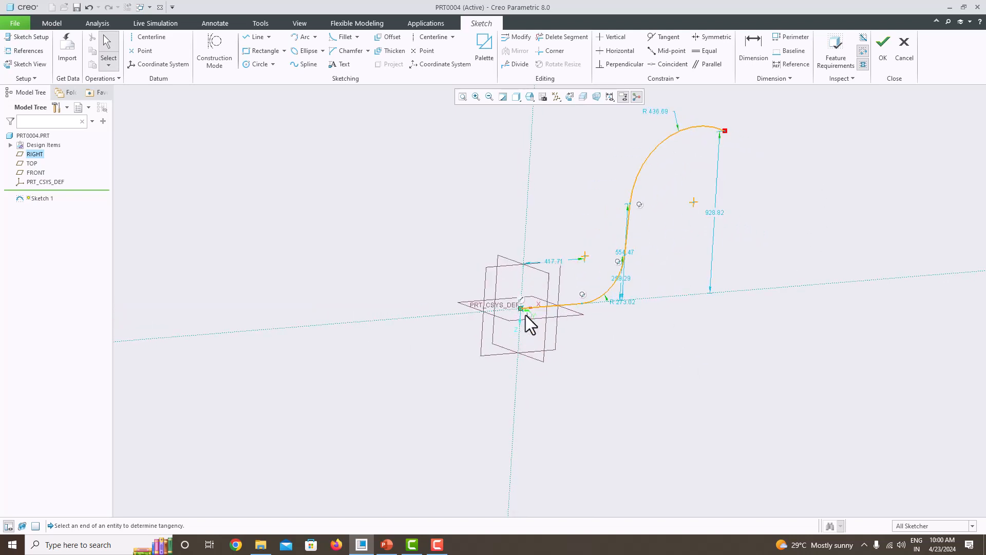
scroll(529, 332, up, 2)
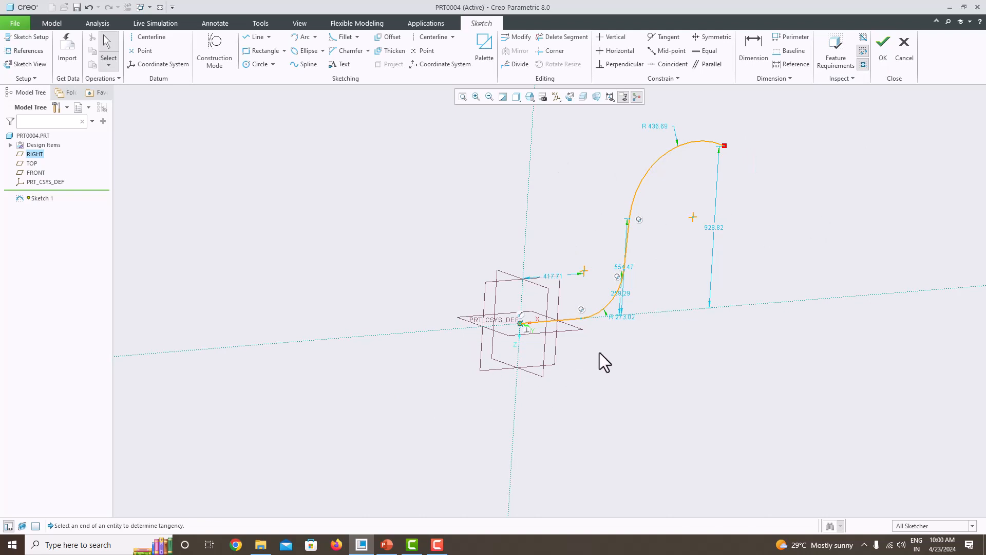
click(606, 315)
click(882, 52)
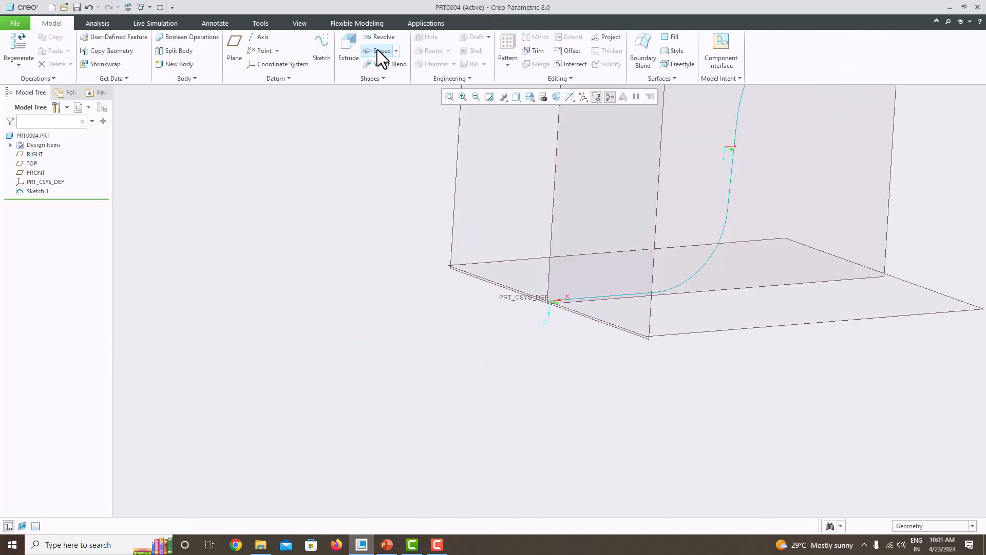
Step: Start a solid Sweep with a constant section and select the whole sketched curve as its trajectory
click(396, 50)
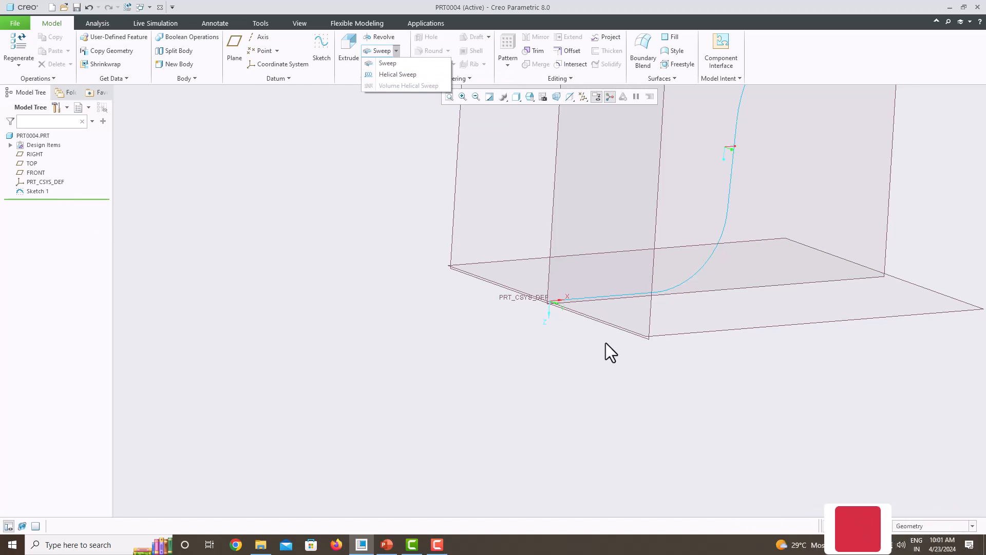
click(386, 65)
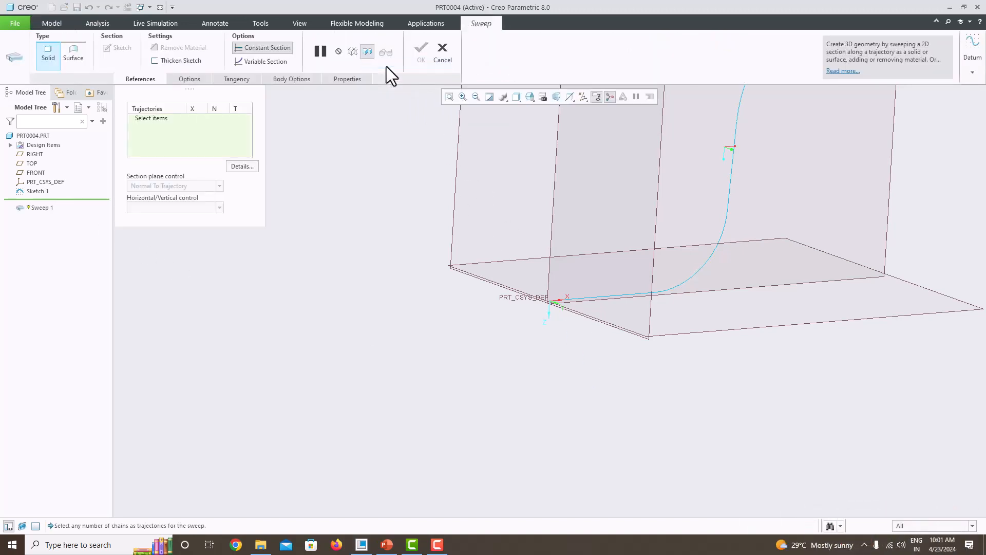
click(707, 258)
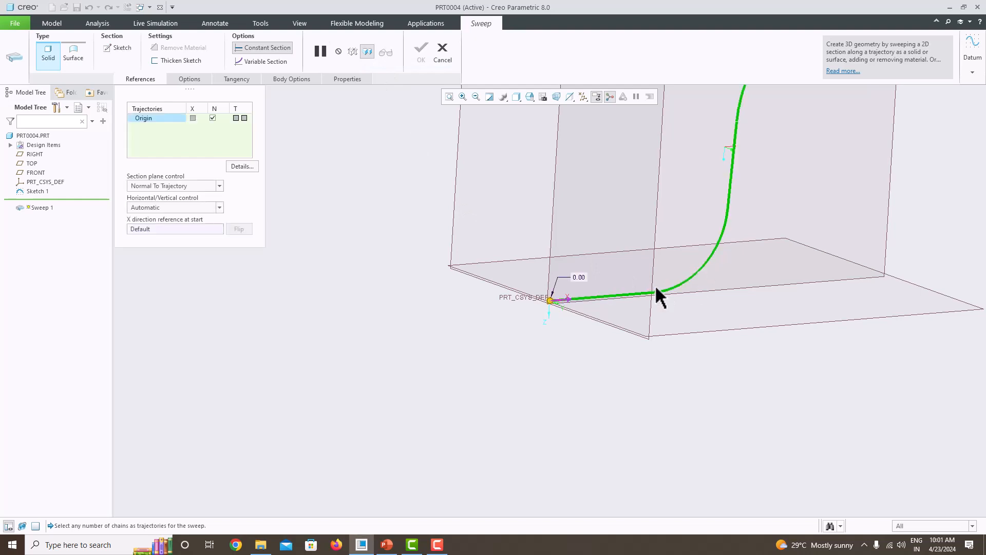
key(ctrl+d)
scroll(577, 307, up, 3)
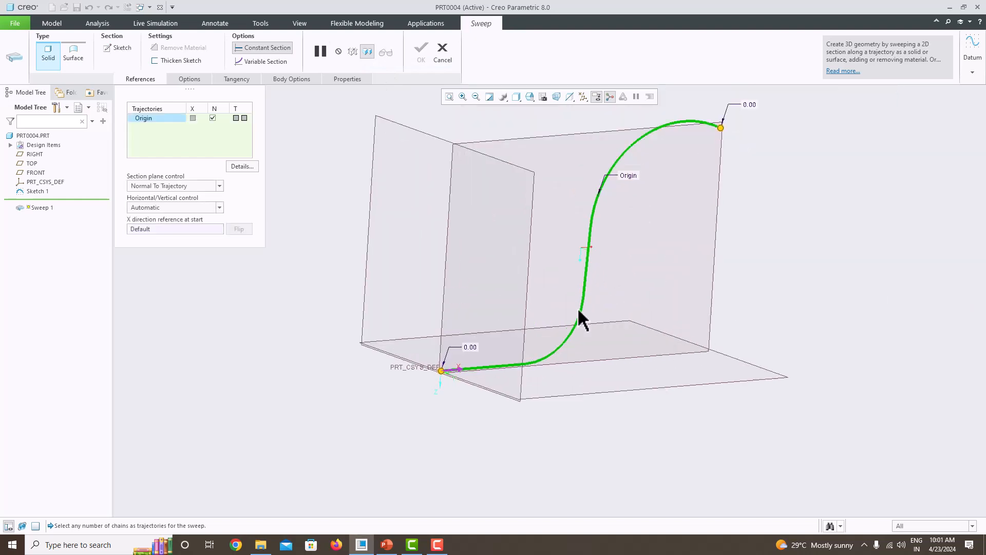
Step: Move the sweep's start point to the upper arc's free end and return it to the origin end
click(444, 370)
mouse_move(720, 127)
mouse_down()
mouse_move(807, 191)
mouse_move(721, 129)
mouse_up()
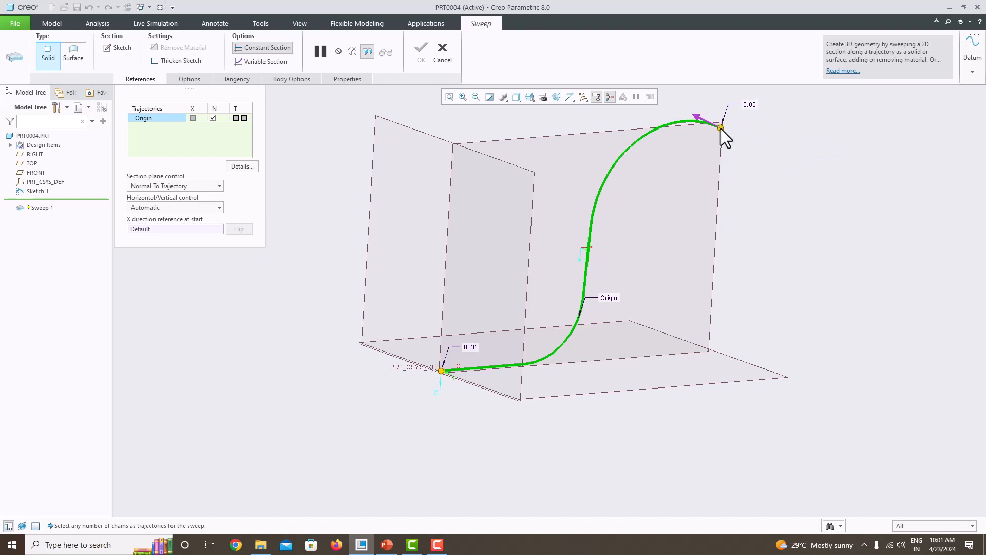
click(700, 121)
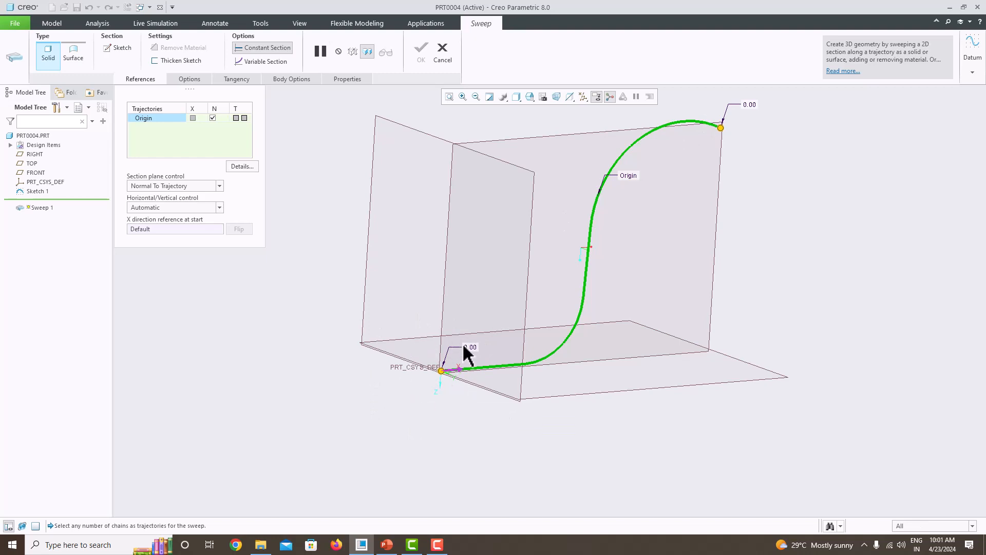
Step: Sketch the sweep section face-on as a circle about 108 mm in diameter centred on the trajectory's start point
click(110, 47)
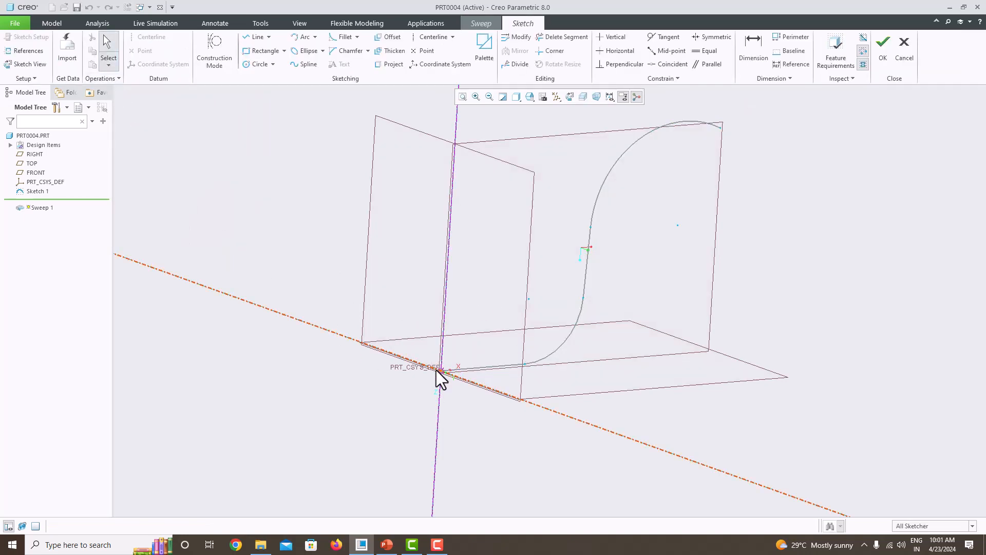
click(573, 98)
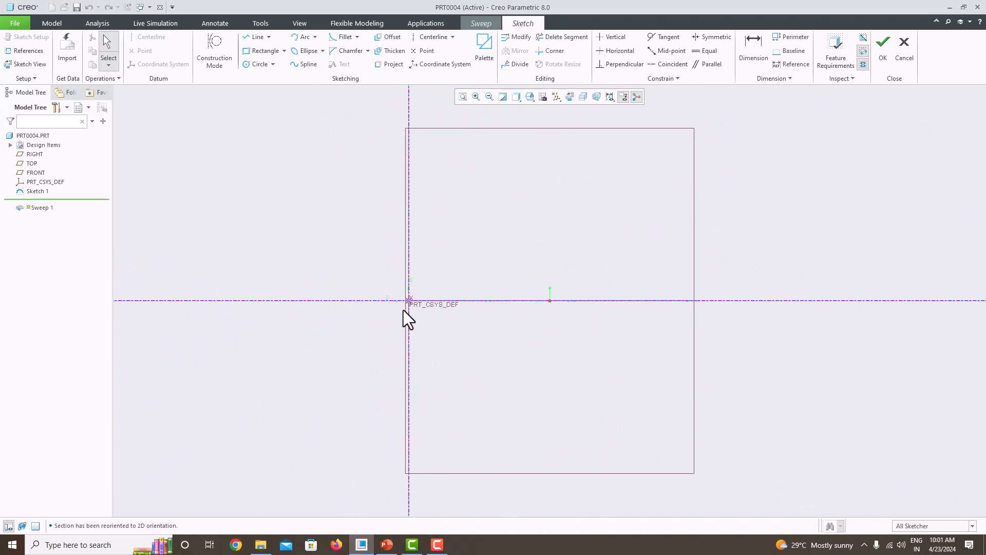
scroll(442, 306, down, 3)
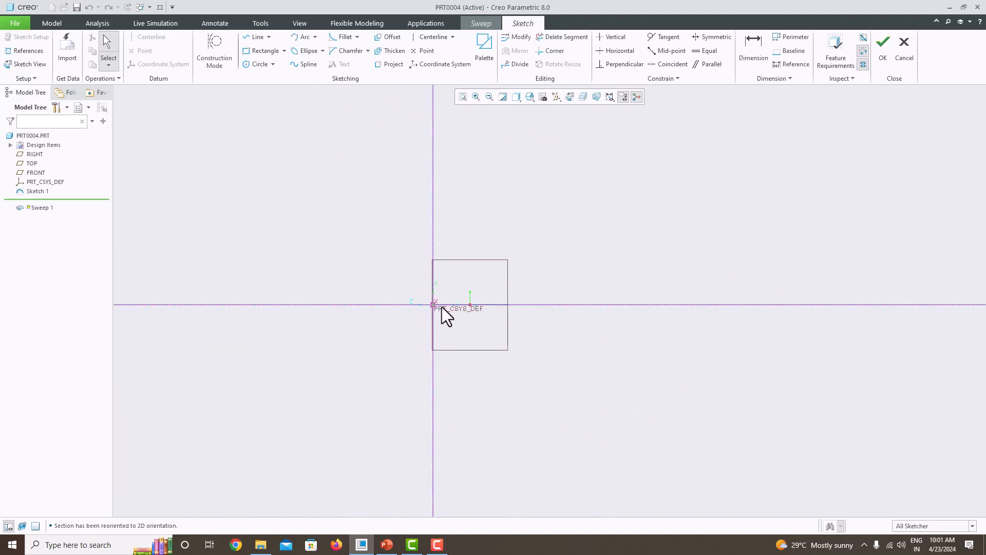
scroll(433, 307, up, 5)
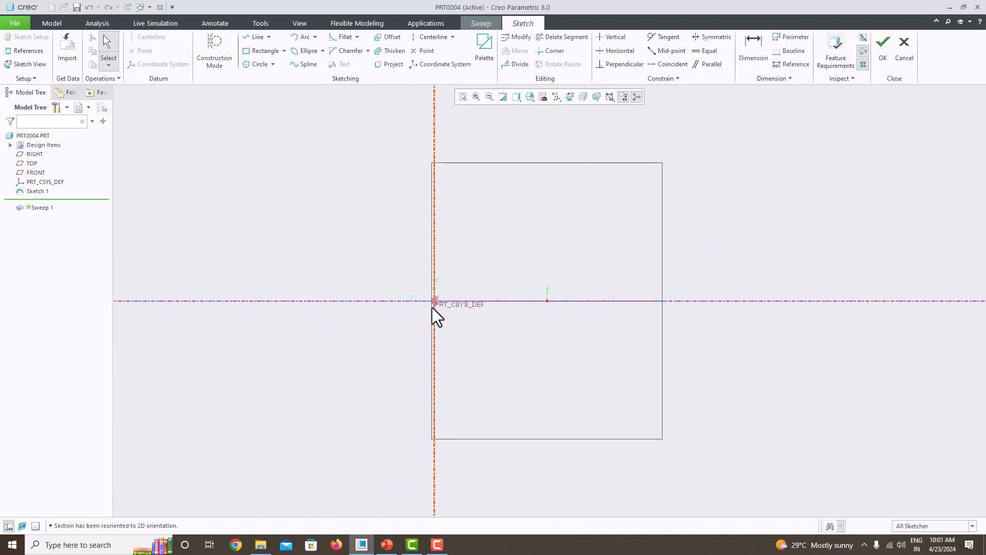
click(250, 63)
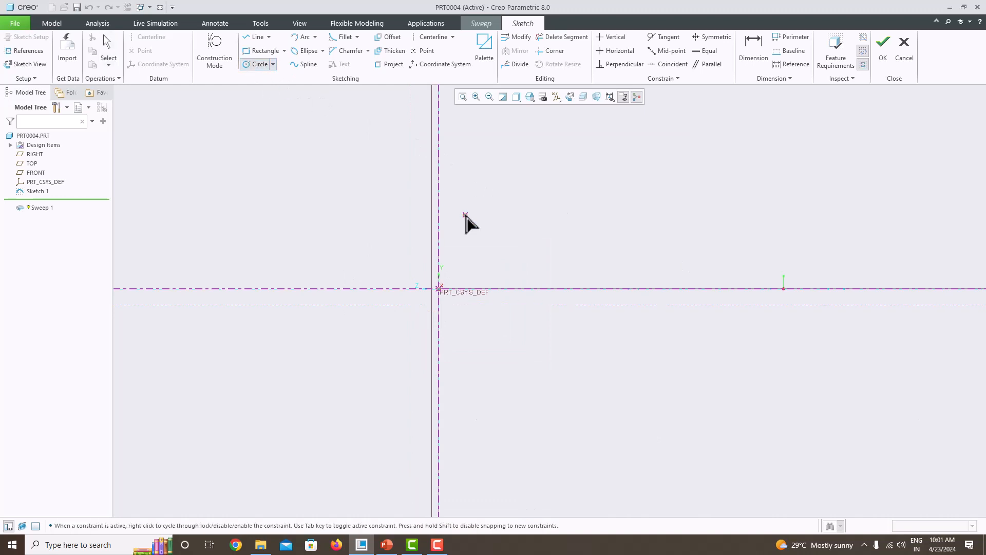
click(439, 289)
click(404, 275)
middle_click(392, 234)
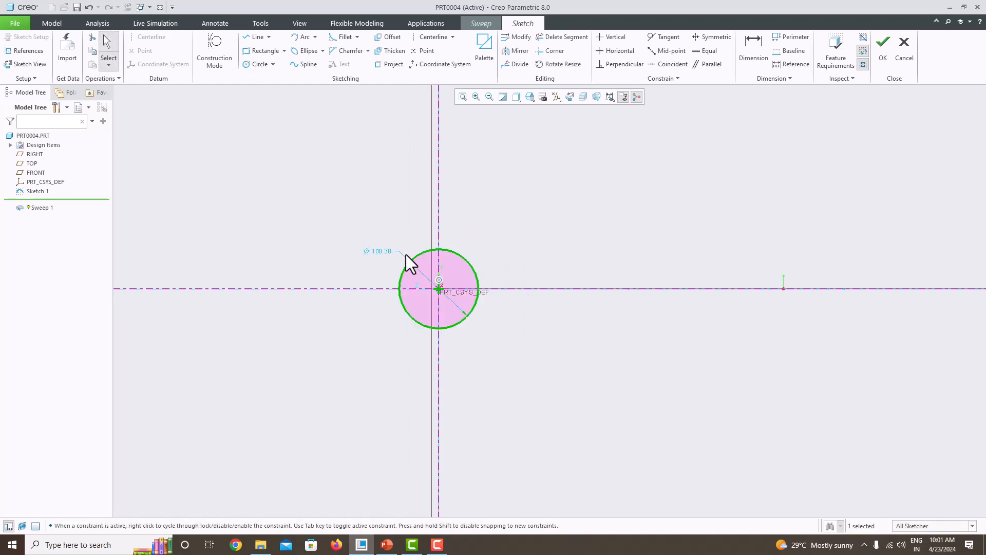
click(882, 61)
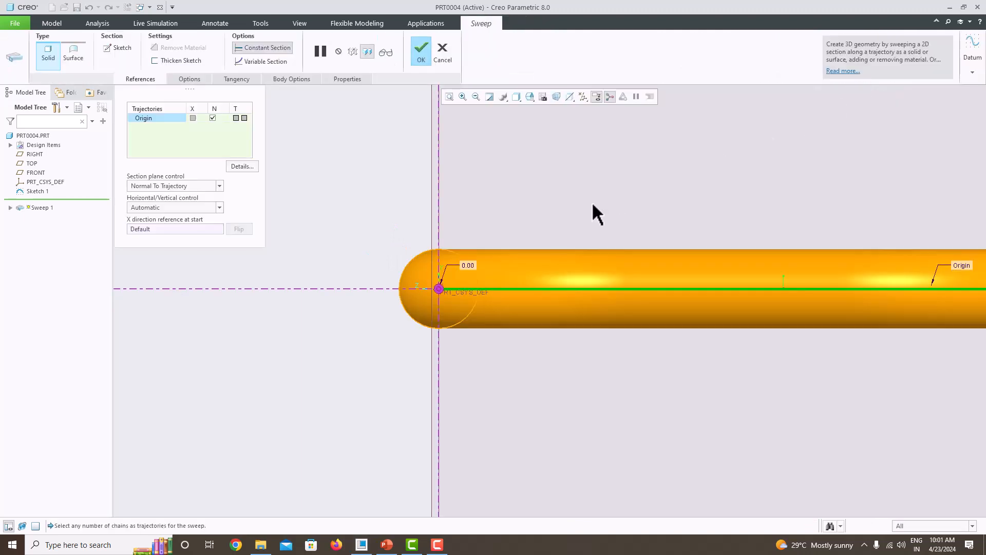
Step: Try the sweep as a surface and switch it back to a solid
mouse_move(558, 230)
middle_down()
mouse_move(584, 295)
mouse_move(581, 348)
mouse_move(537, 332)
mouse_move(583, 310)
mouse_move(583, 319)
middle_up()
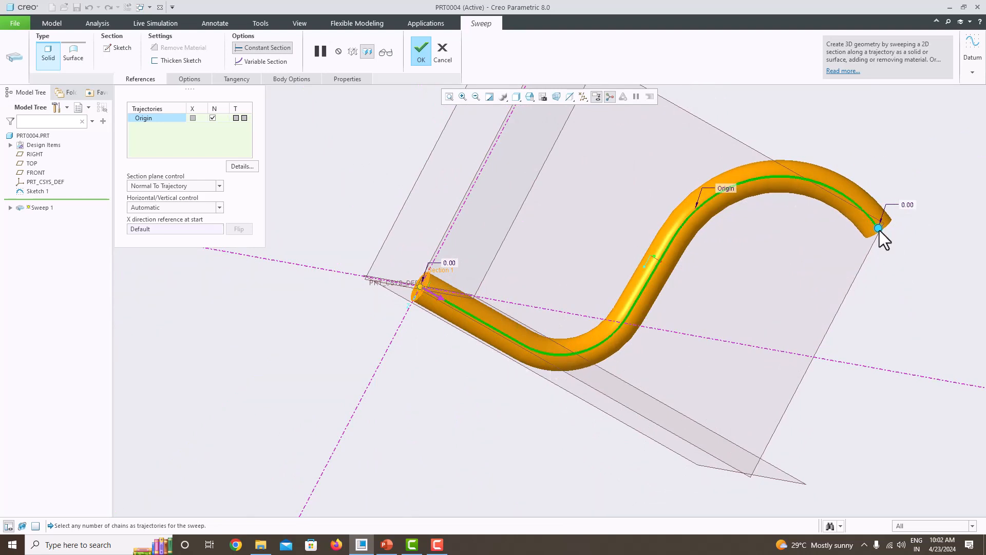
mouse_move(879, 229)
mouse_down()
mouse_move(898, 273)
mouse_move(909, 350)
mouse_move(893, 250)
mouse_move(878, 229)
mouse_up()
click(79, 61)
mouse_move(462, 257)
middle_down()
mouse_move(492, 266)
mouse_move(527, 309)
mouse_move(770, 269)
mouse_move(574, 264)
mouse_move(594, 317)
mouse_move(612, 304)
mouse_move(707, 288)
mouse_move(783, 303)
mouse_move(560, 247)
middle_up()
scroll(573, 324, up, 5)
scroll(555, 319, down, 4)
click(47, 57)
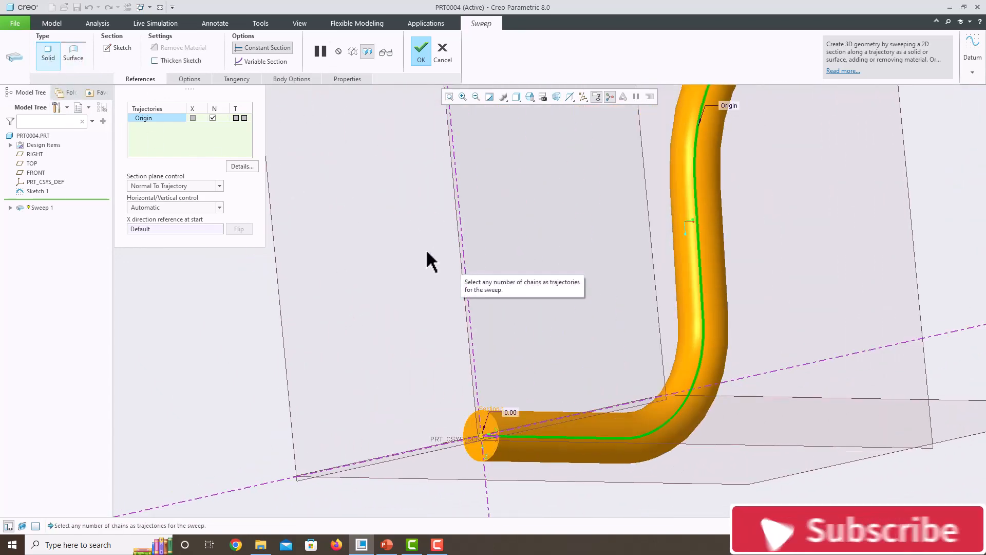
Step: Try the variable section option for the sweep and return to a constant section
click(271, 67)
scroll(581, 402, up, 5)
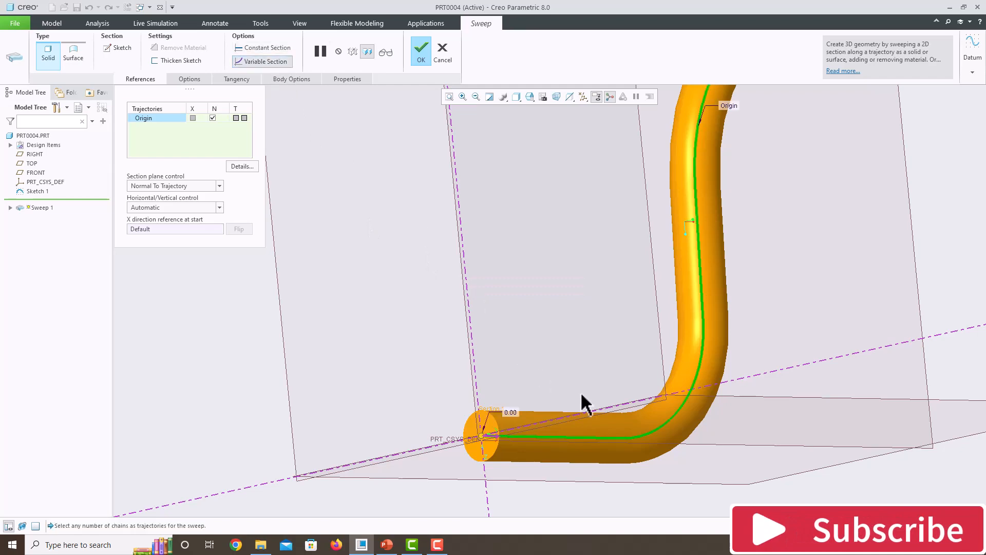
scroll(719, 263, down, 2)
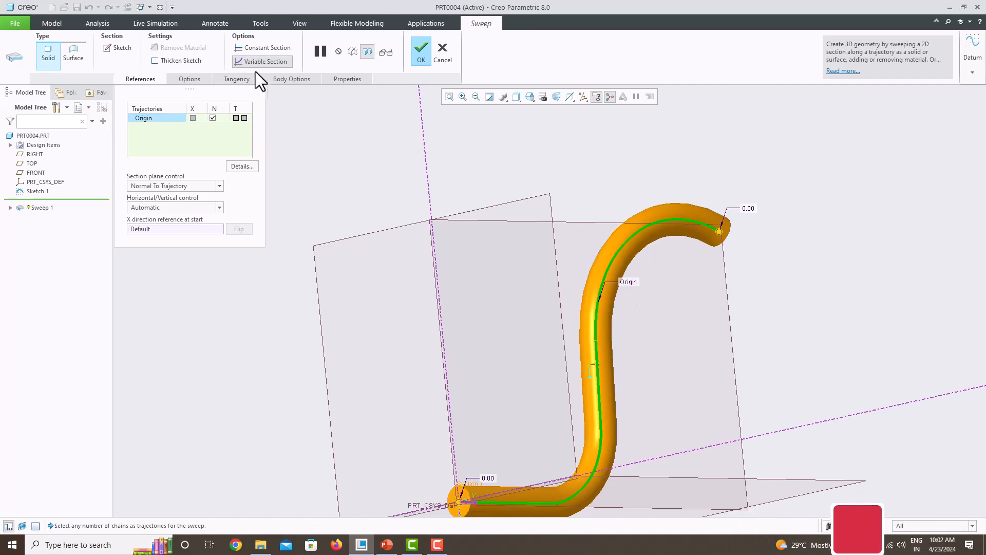
click(255, 51)
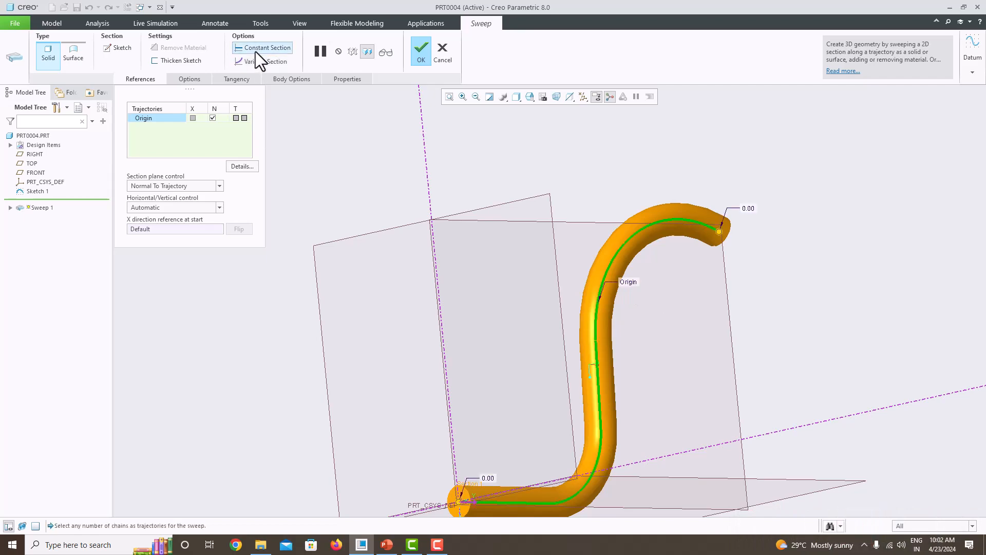
Step: Thicken the sweep's section sketch into a hollow pipe and set the wall thickness to 30 mm
click(177, 61)
scroll(537, 374, up, 5)
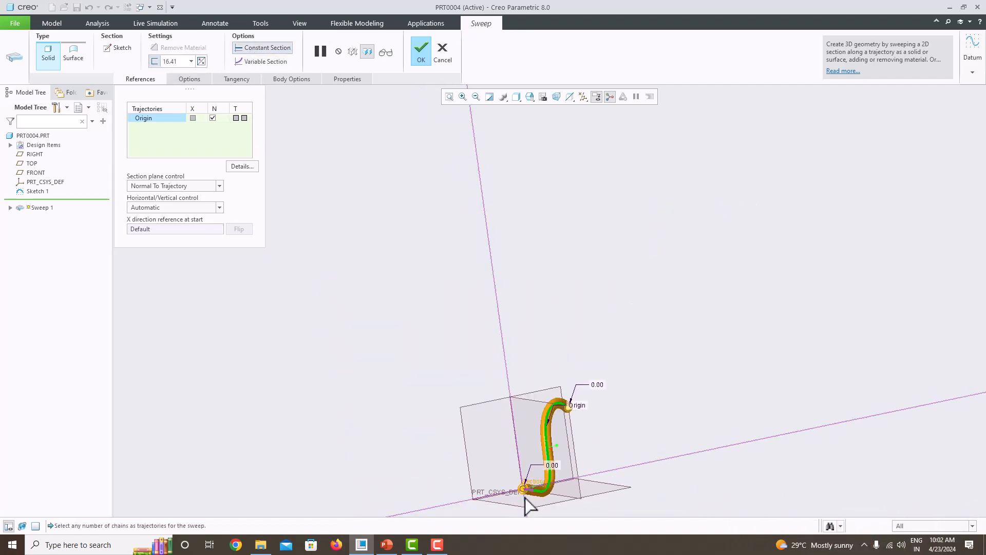
scroll(525, 496, down, 6)
scroll(532, 484, up, 4)
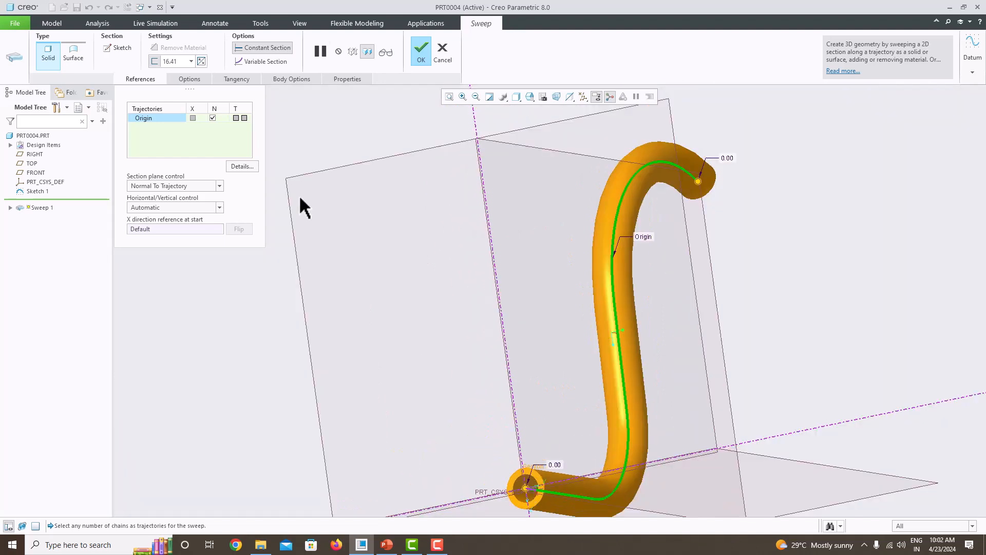
text(30.00)
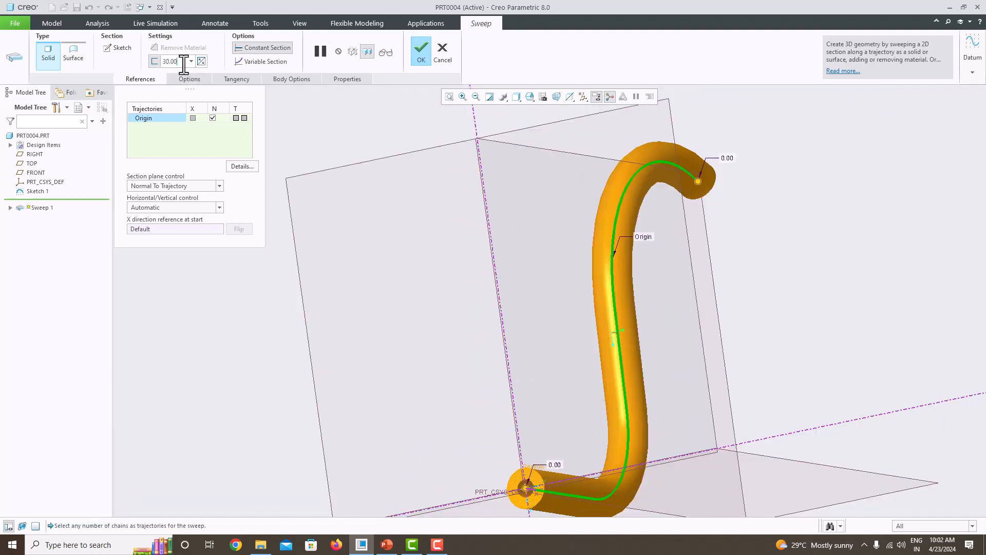
Step: Set the thickened section's wall thickness to 10 mm, inspect the pipe, and turn the thickening off
drag(184, 65, 137, 49)
text(10)
key(Return)
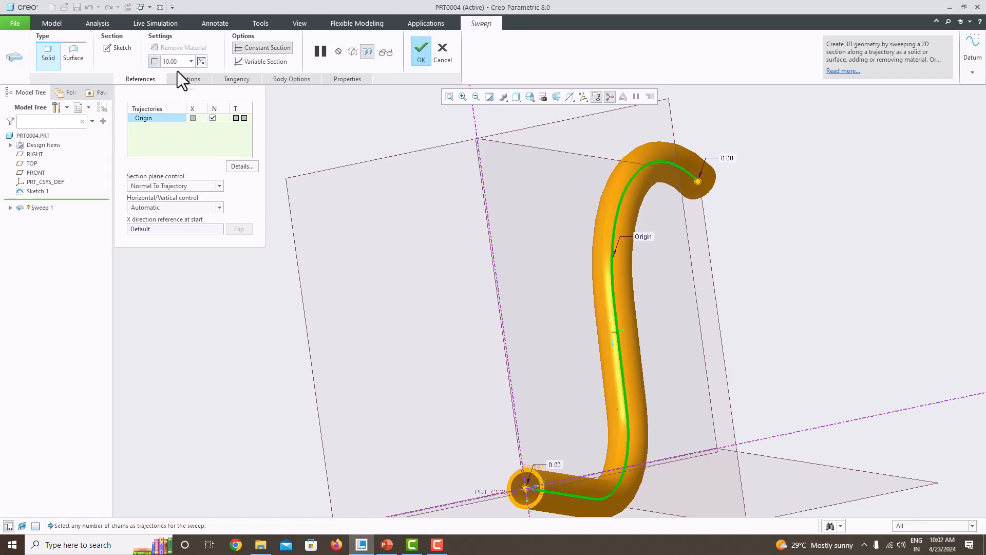
scroll(363, 276, down, 4)
scroll(411, 327, up, 4)
scroll(450, 373, down, 4)
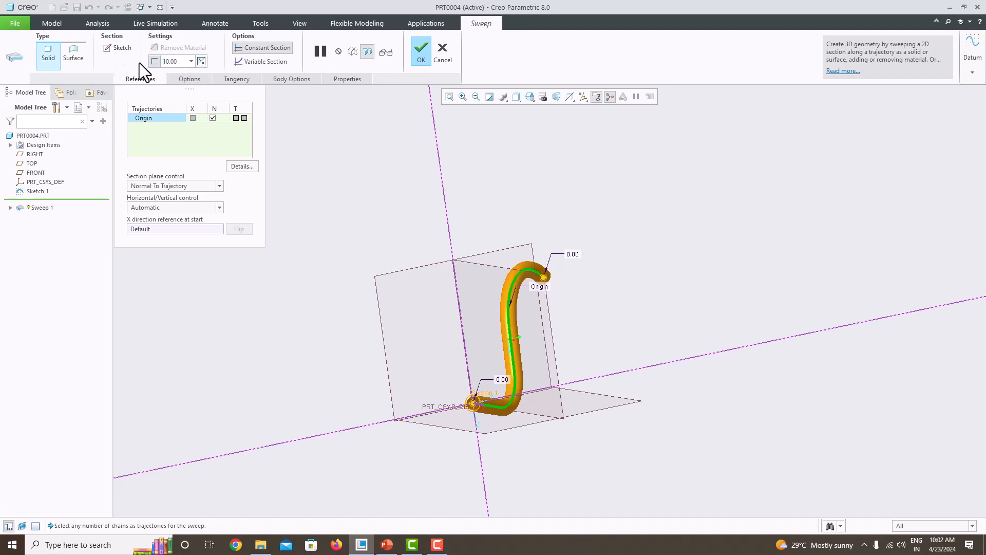
click(154, 60)
Step: Complete the sweep as a solid body with the circular section
click(421, 56)
drag(477, 279, 474, 285)
middle_drag(473, 291, 526, 313)
scroll(488, 370, up, 4)
scroll(488, 371, down, 6)
click(273, 259)
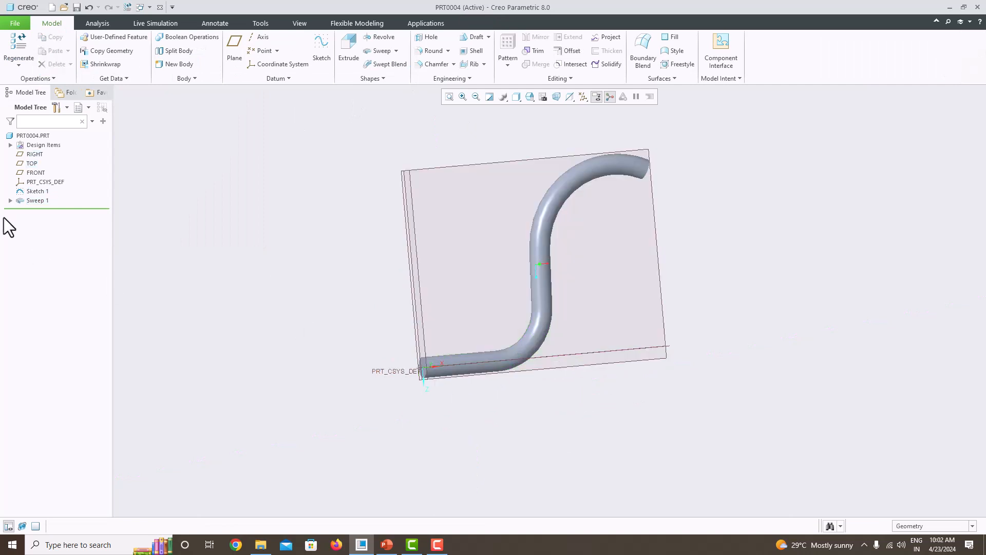
Step: Hide the path sketch that the sweep follows
click(36, 192)
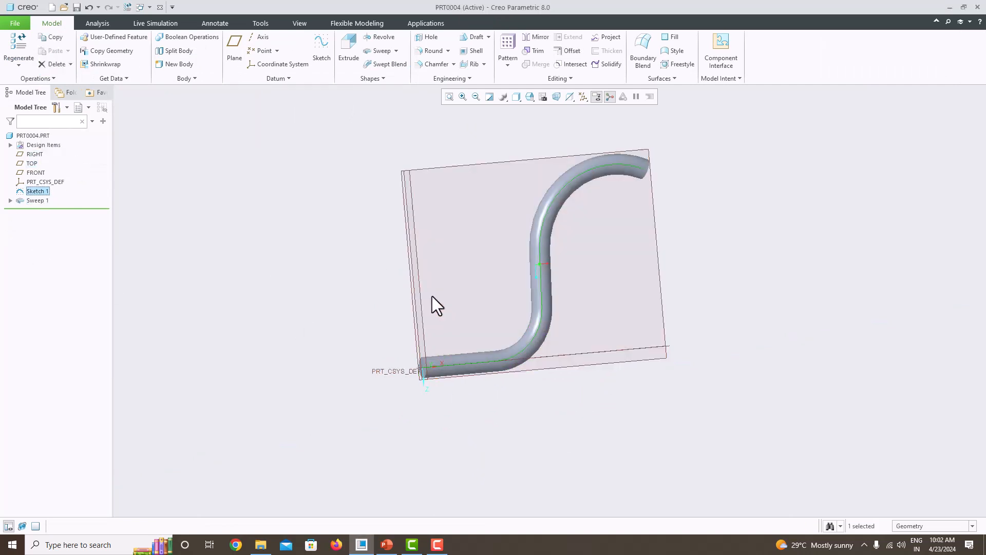
middle_drag(433, 302, 440, 297)
right_click(33, 193)
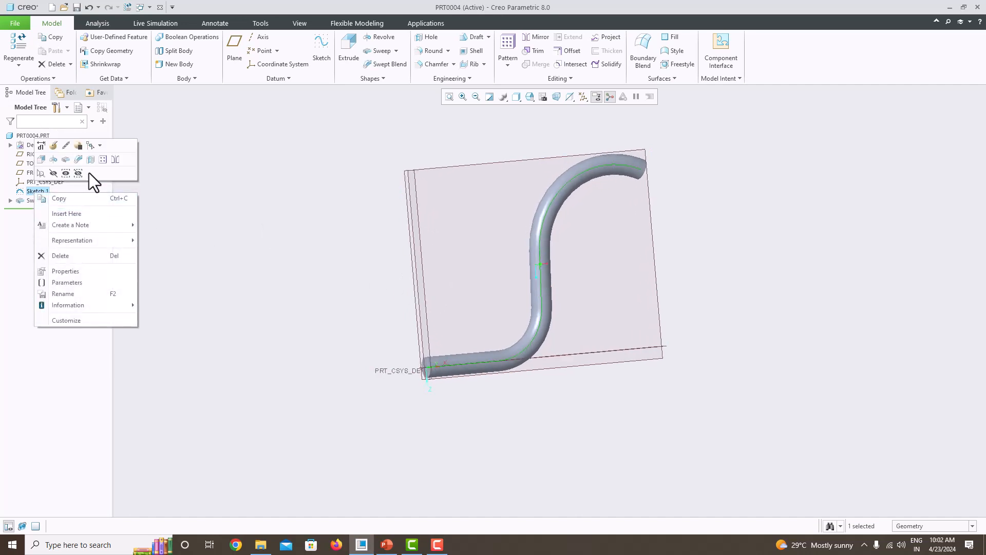
click(79, 171)
Step: Turn off the display of all datum axes, points, coordinate systems and planes, and inspect the swept solid
scroll(451, 327, down, 5)
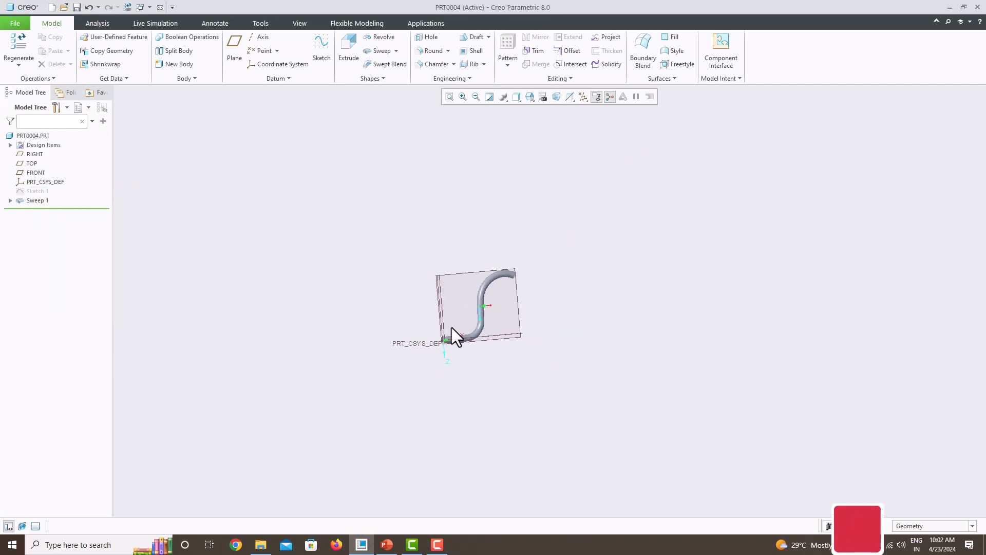
scroll(458, 221, up, 8)
click(583, 96)
click(584, 110)
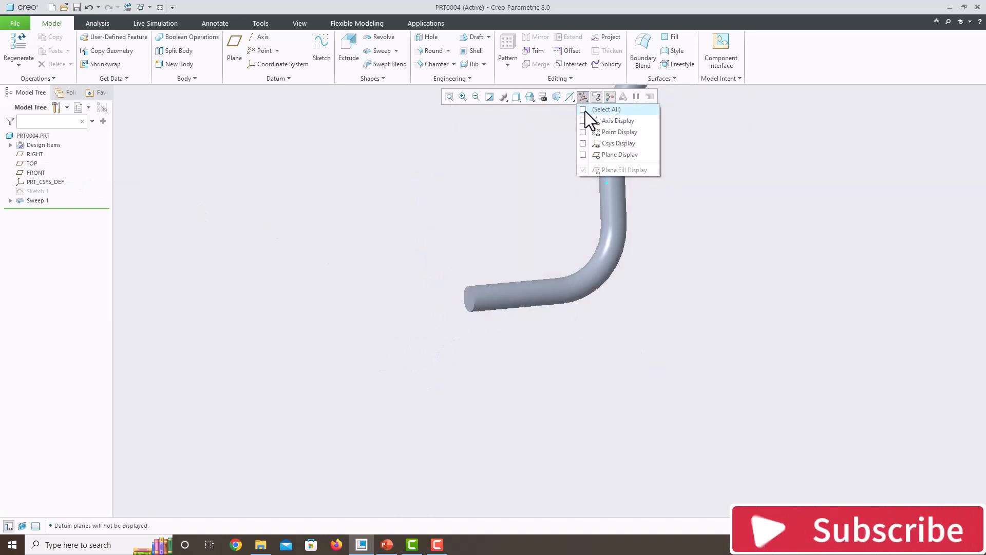
middle_drag(435, 199, 444, 233)
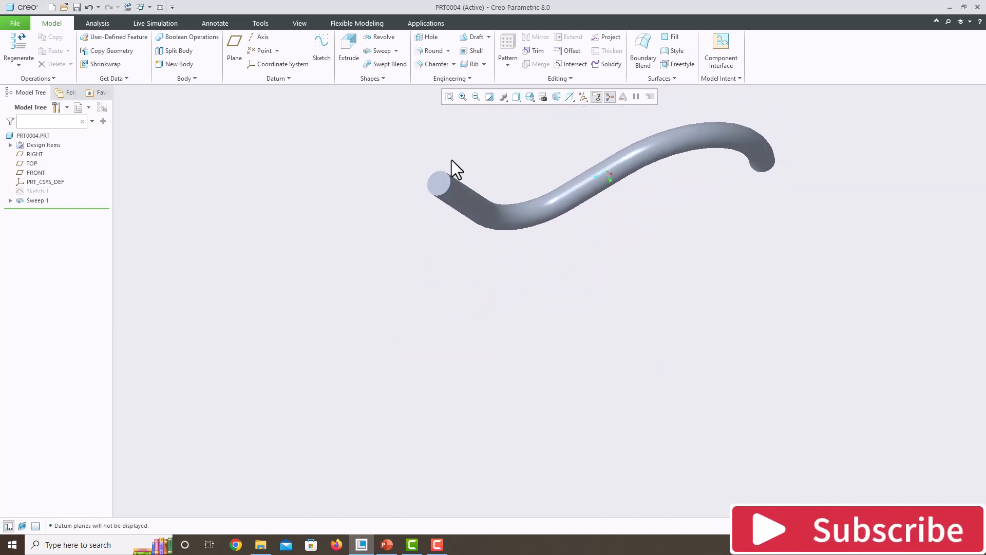
scroll(452, 159, up, 5)
scroll(454, 156, down, 4)
scroll(519, 207, down, 2)
middle_drag(539, 209, 578, 190)
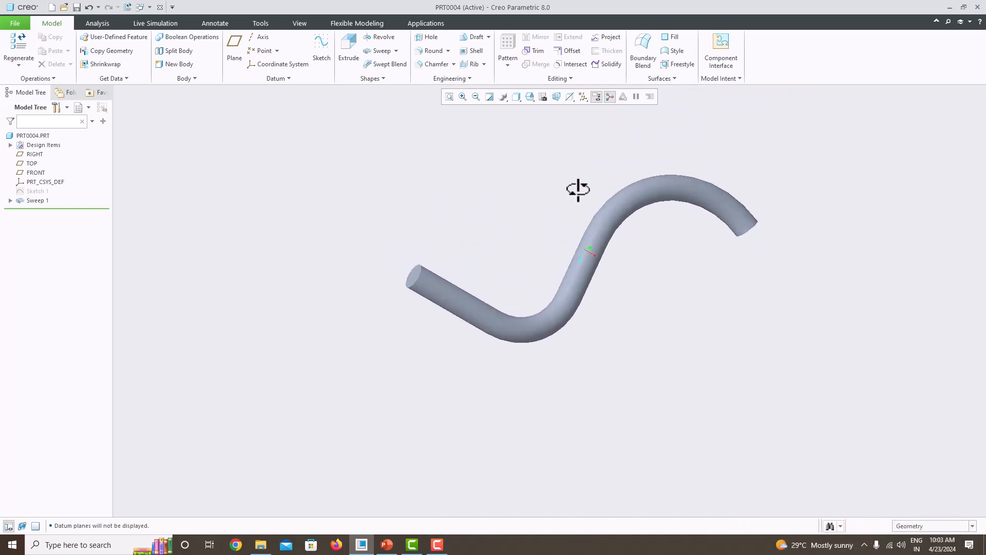